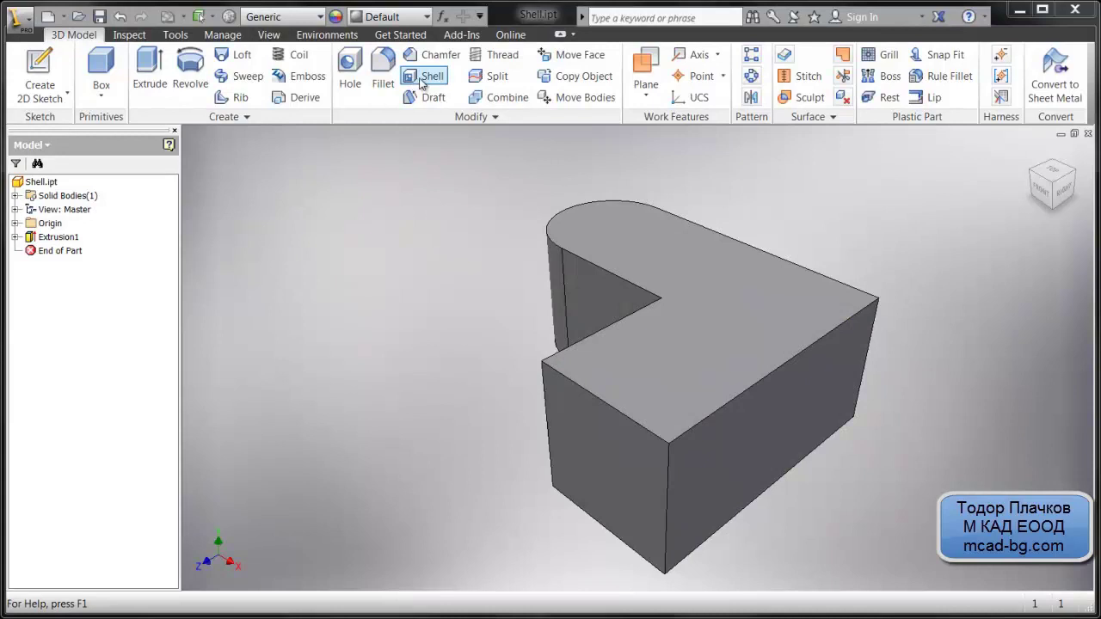
Shell the part with its top face removed, dragging wall thickness up to a failing 5.250 mm
click(421, 81)
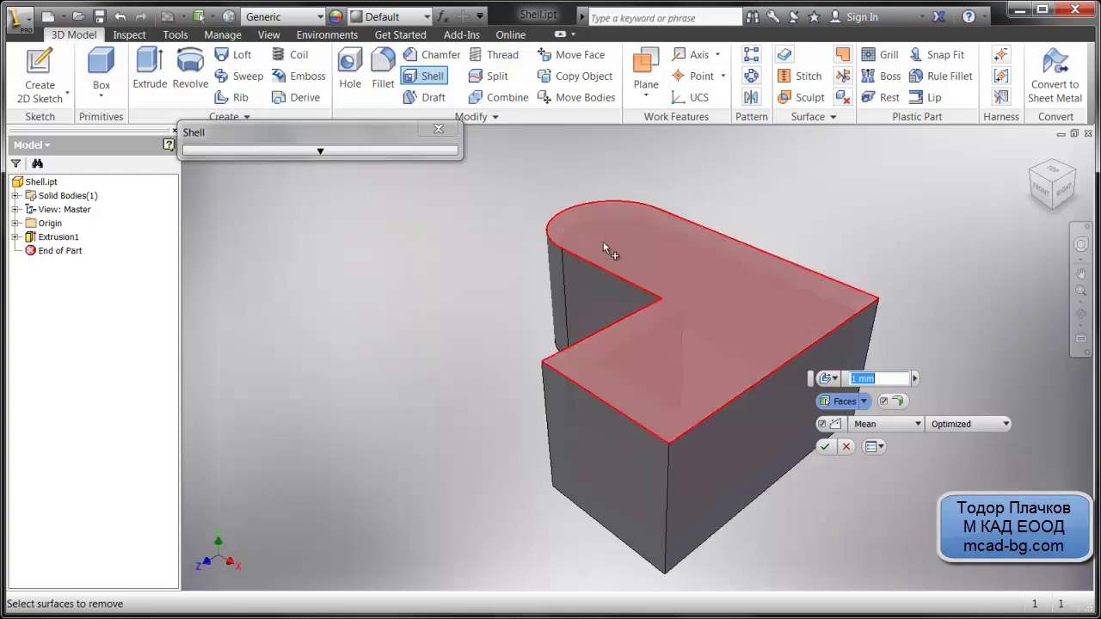
click(631, 249)
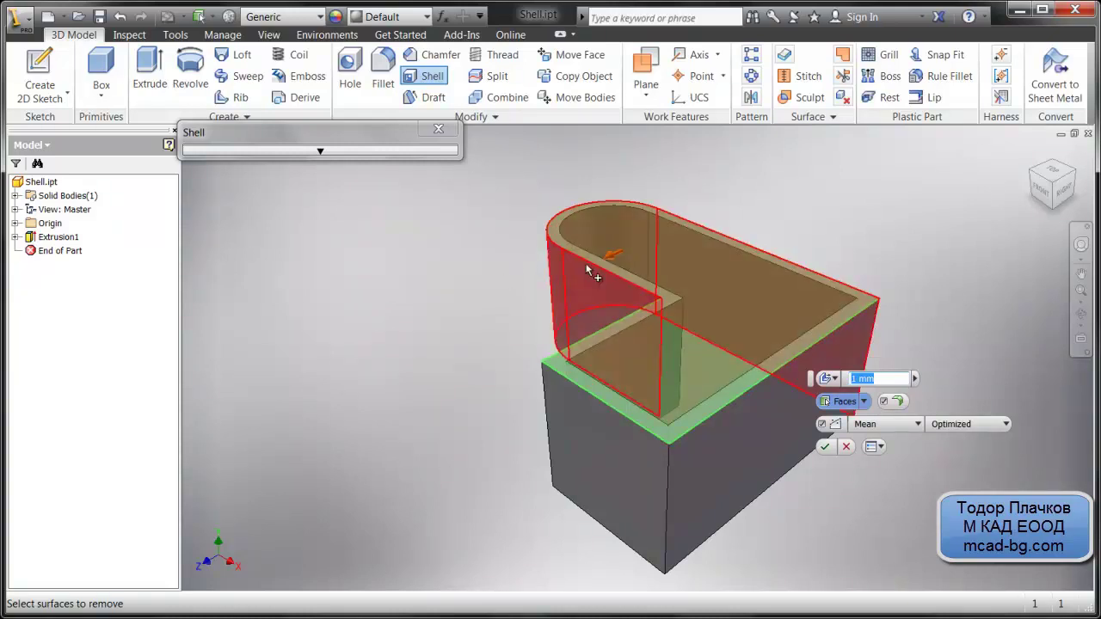
drag(610, 258, 628, 254)
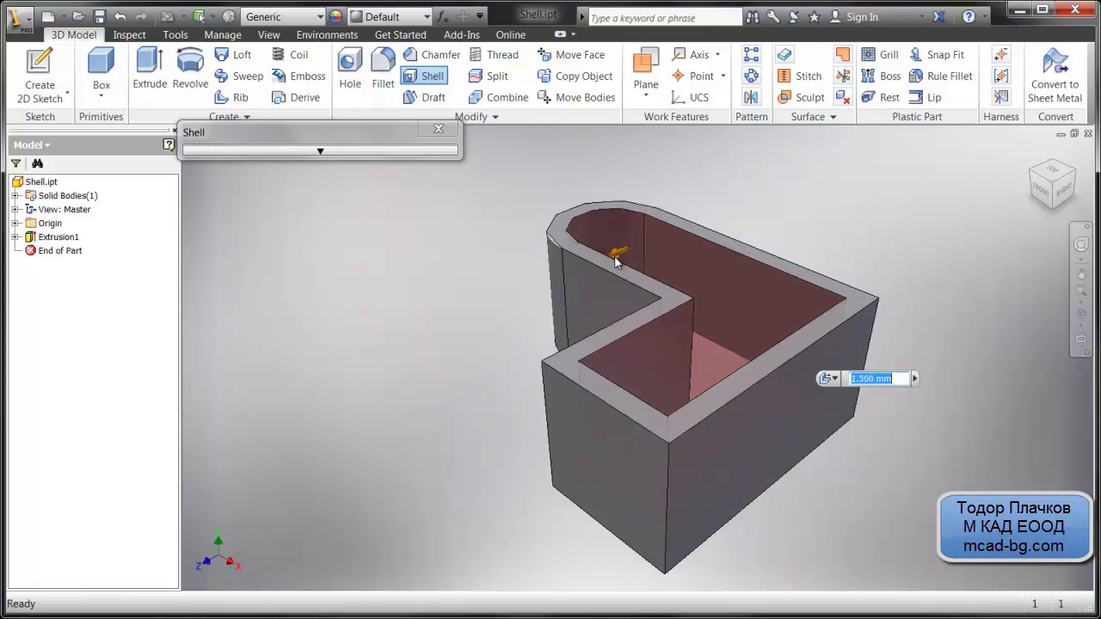
drag(628, 254, 614, 256)
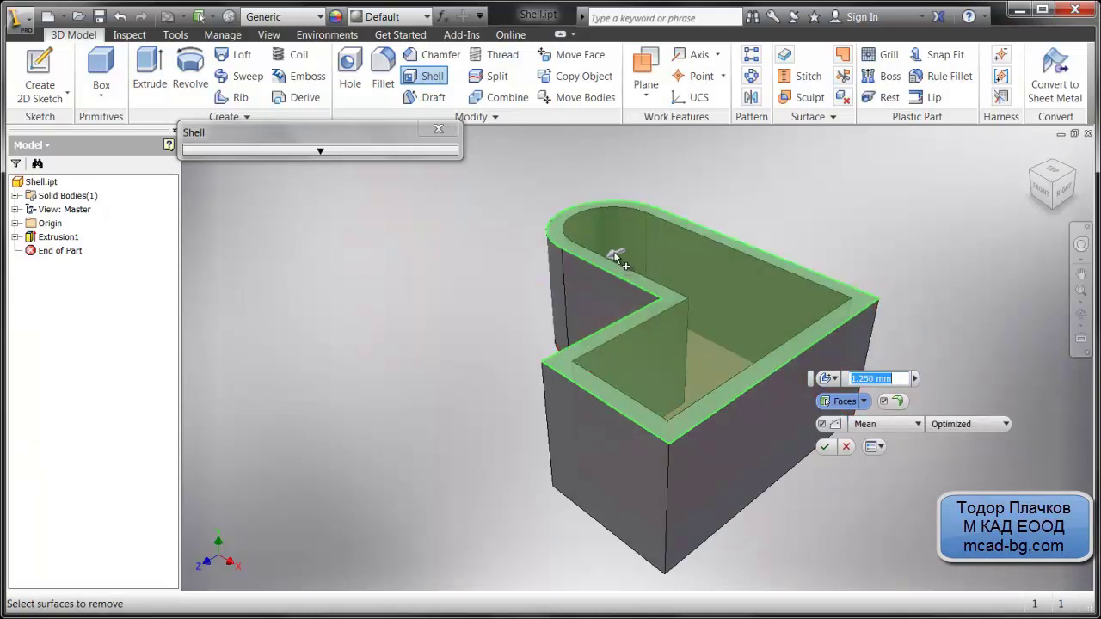
drag(615, 254, 661, 251)
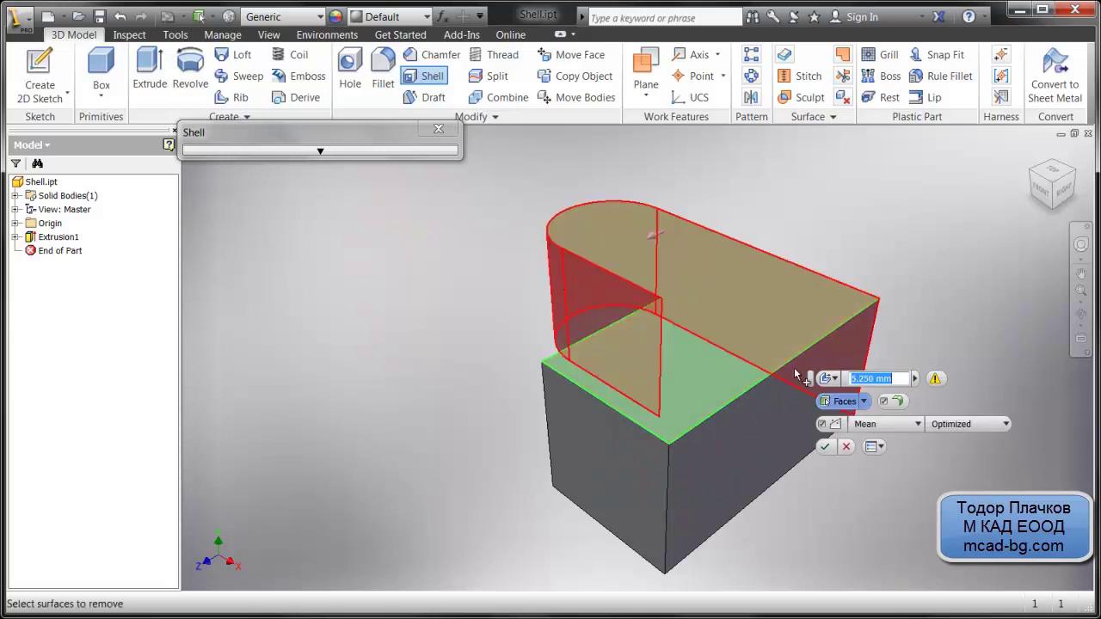
mouse_move(935, 379)
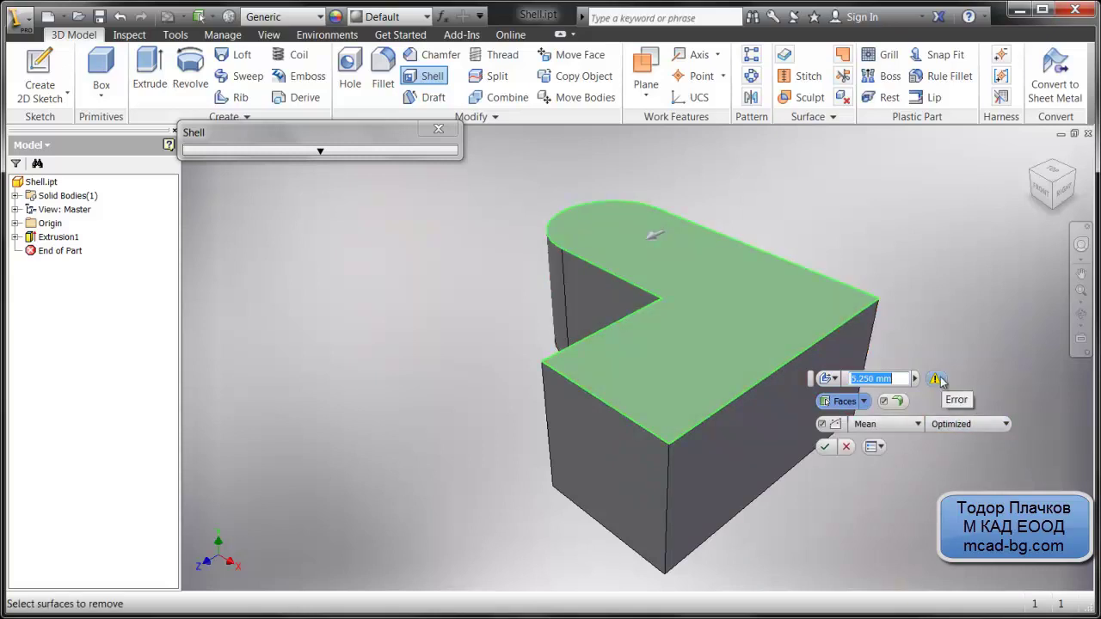
Dismiss the shell error, reselect the top face and apply a 1.75 mm wall thickness
click(936, 379)
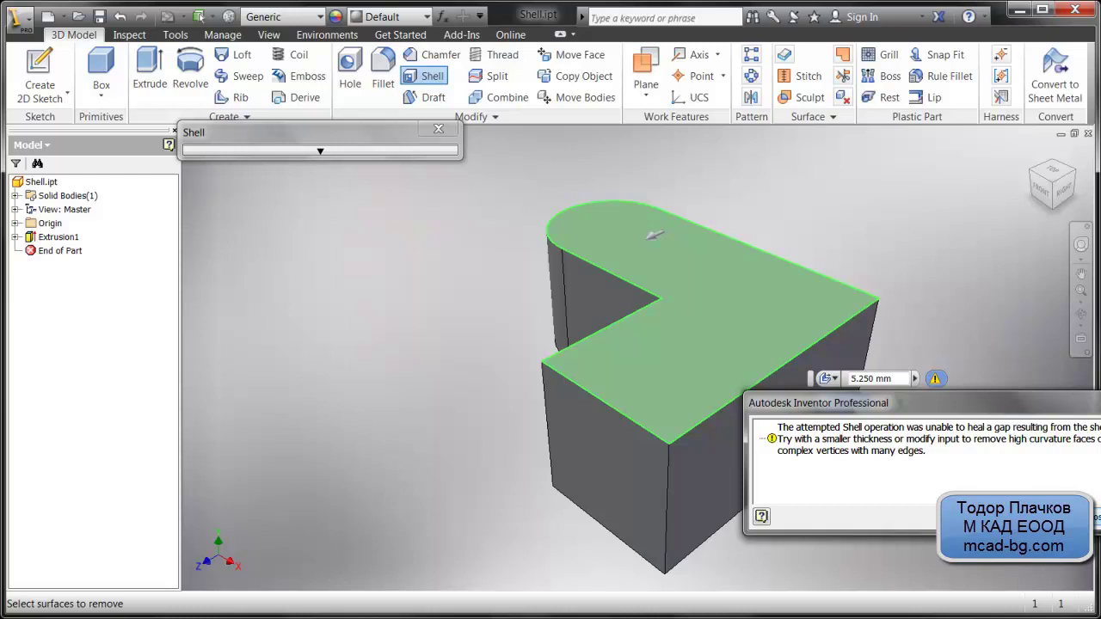
key(Return)
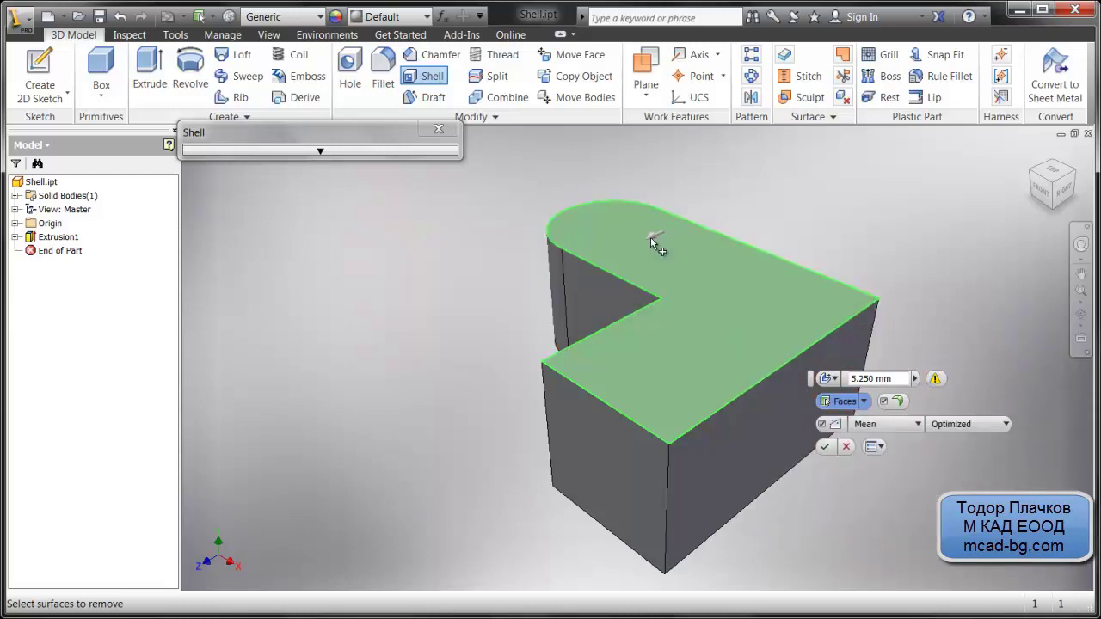
click(650, 236)
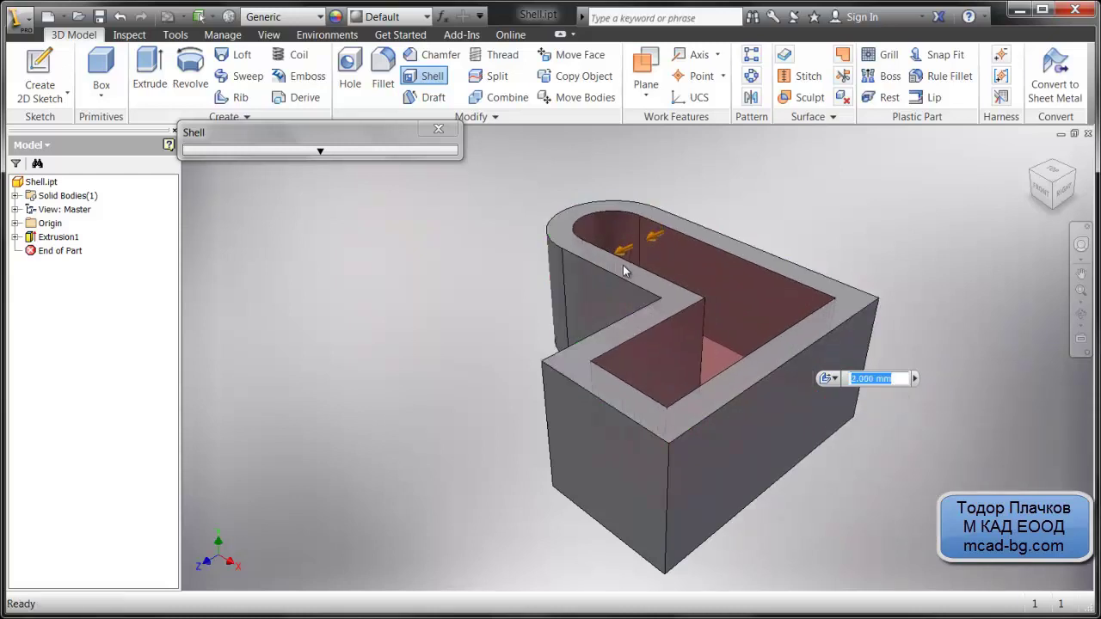
text(1.75)
key(Return)
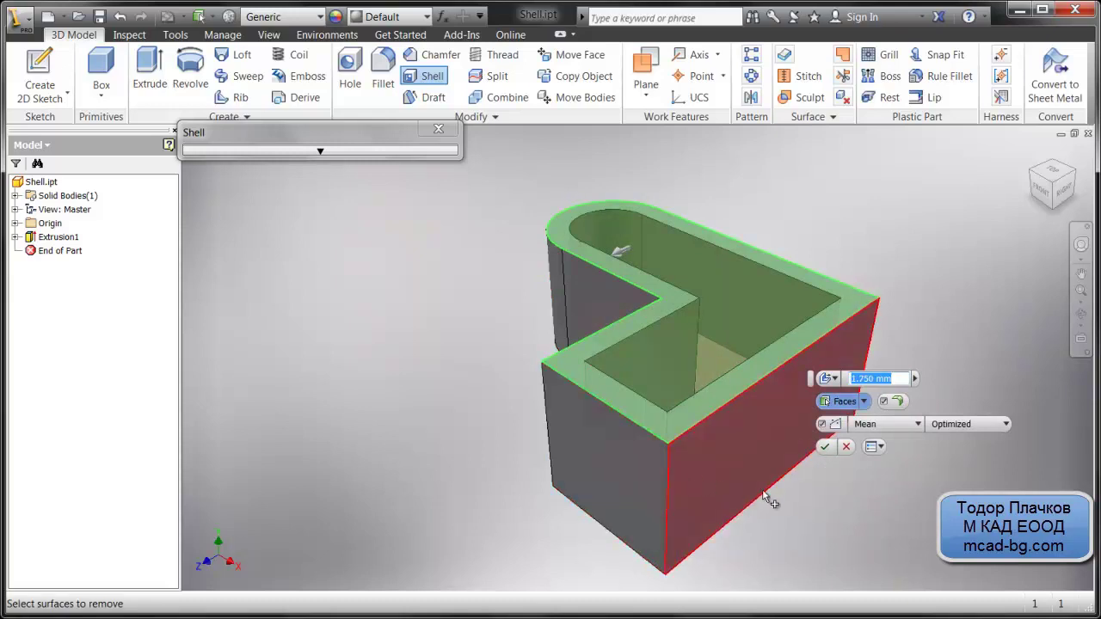
click(825, 448)
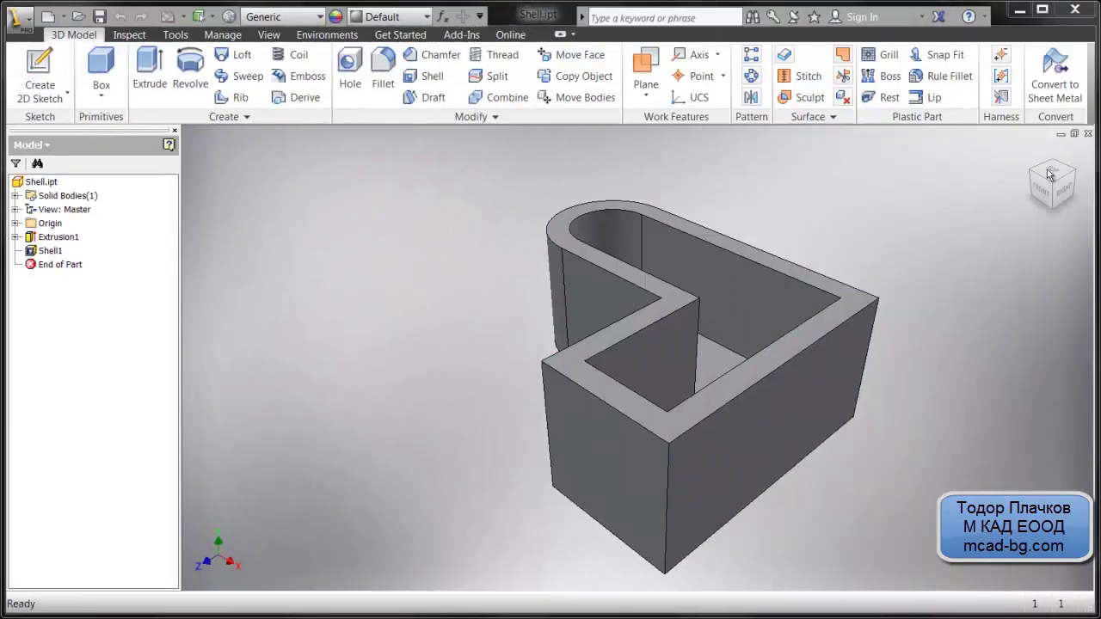
Create a work plane offset from the front face and an angled plane about a right-face edge
click(646, 67)
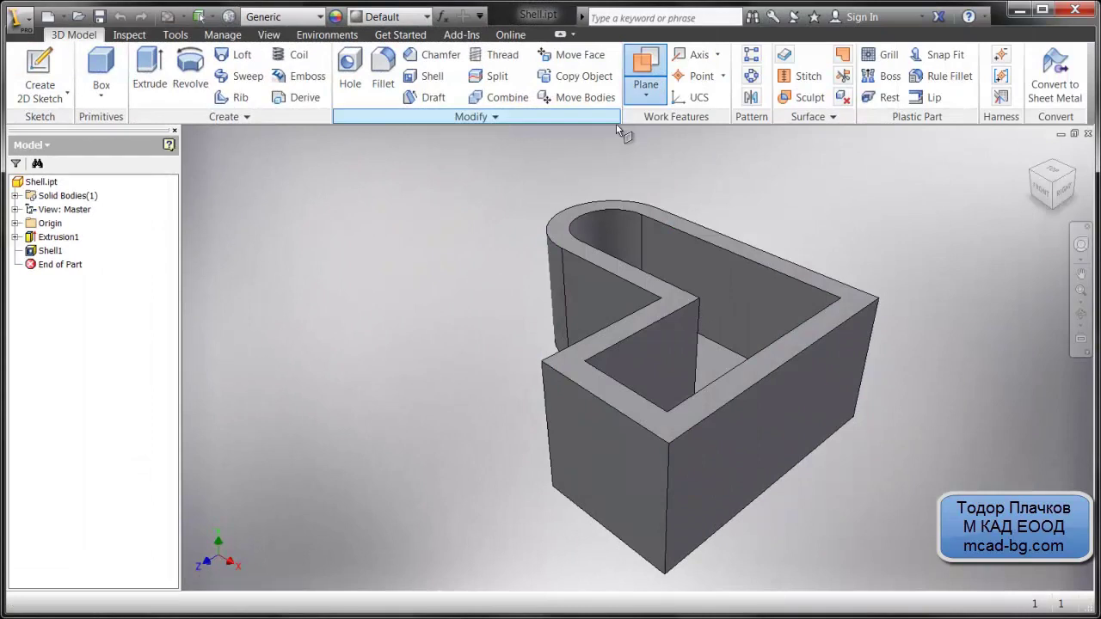
drag(592, 436, 560, 466)
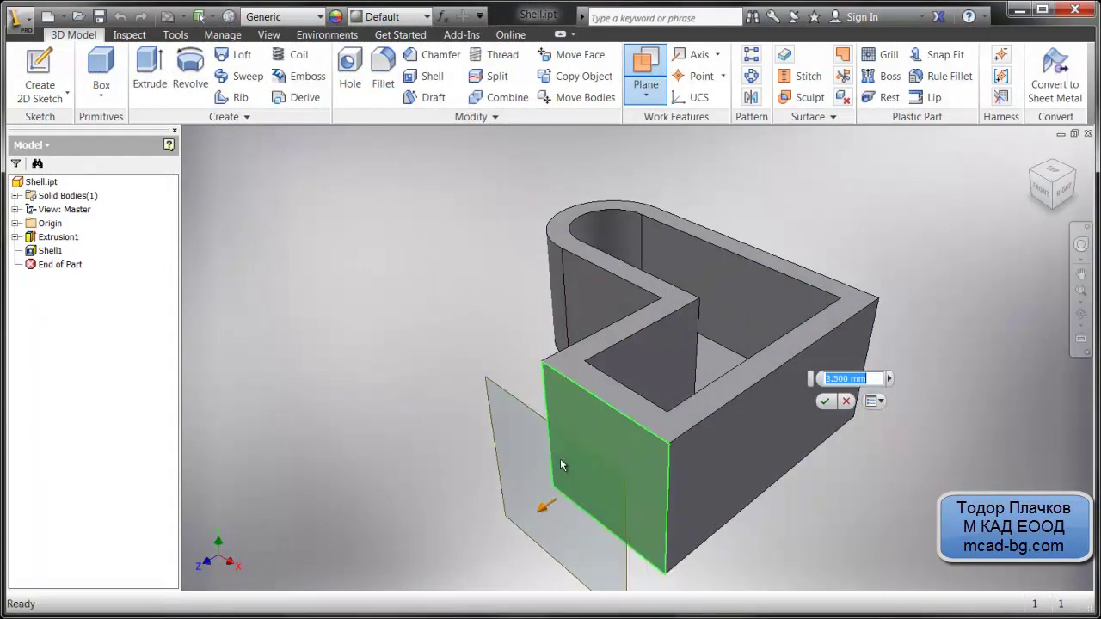
click(826, 402)
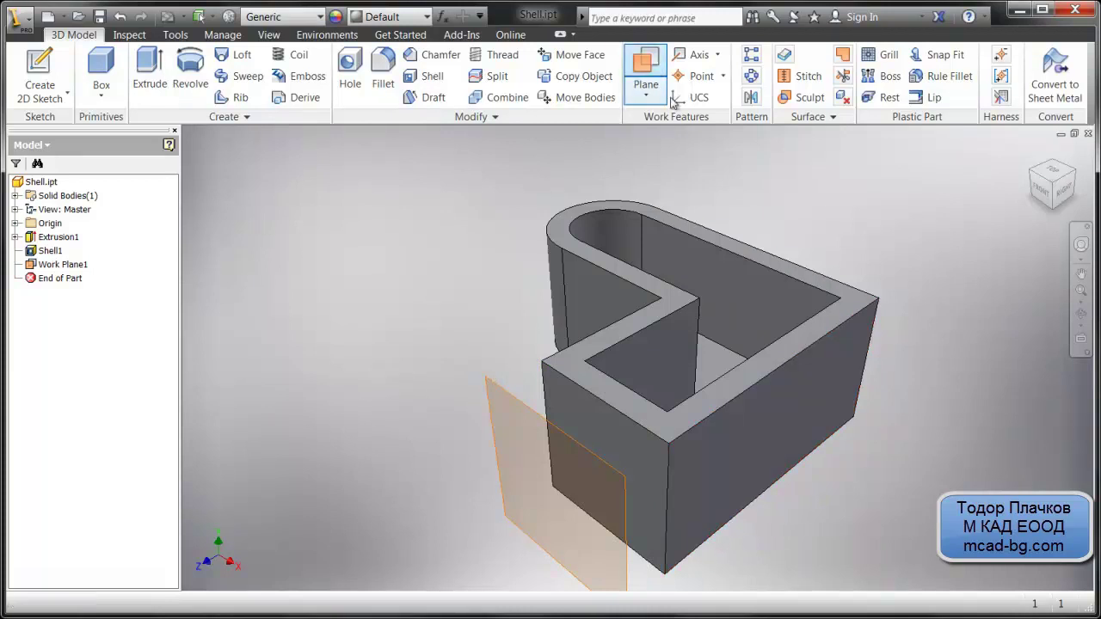
click(828, 344)
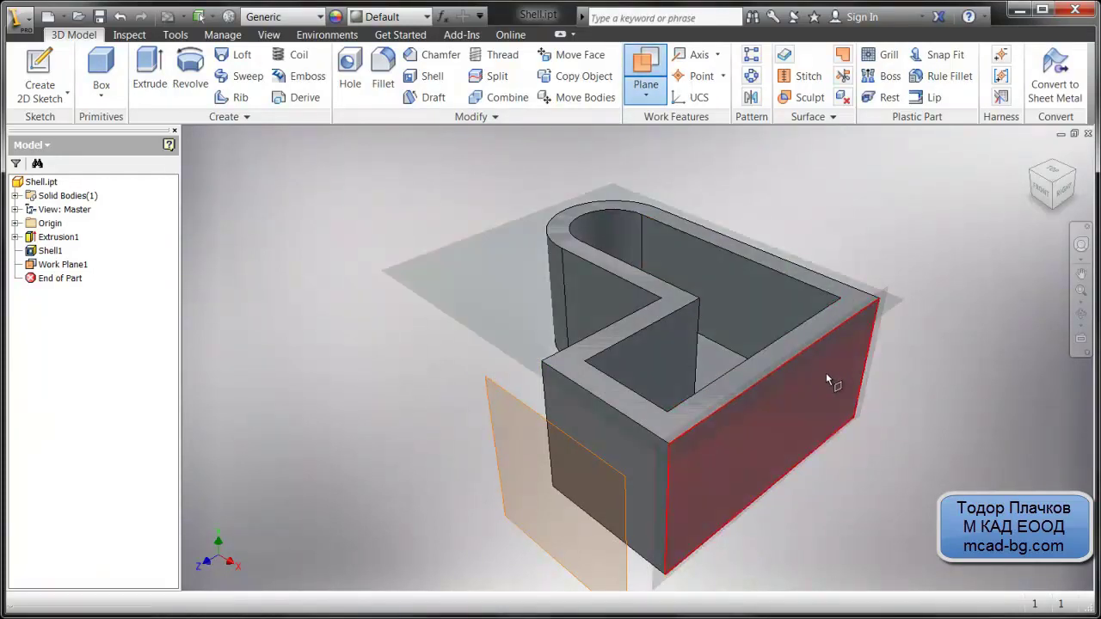
click(826, 373)
mouse_move(763, 276)
mouse_down()
mouse_move(781, 255)
mouse_move(826, 268)
mouse_up()
click(824, 401)
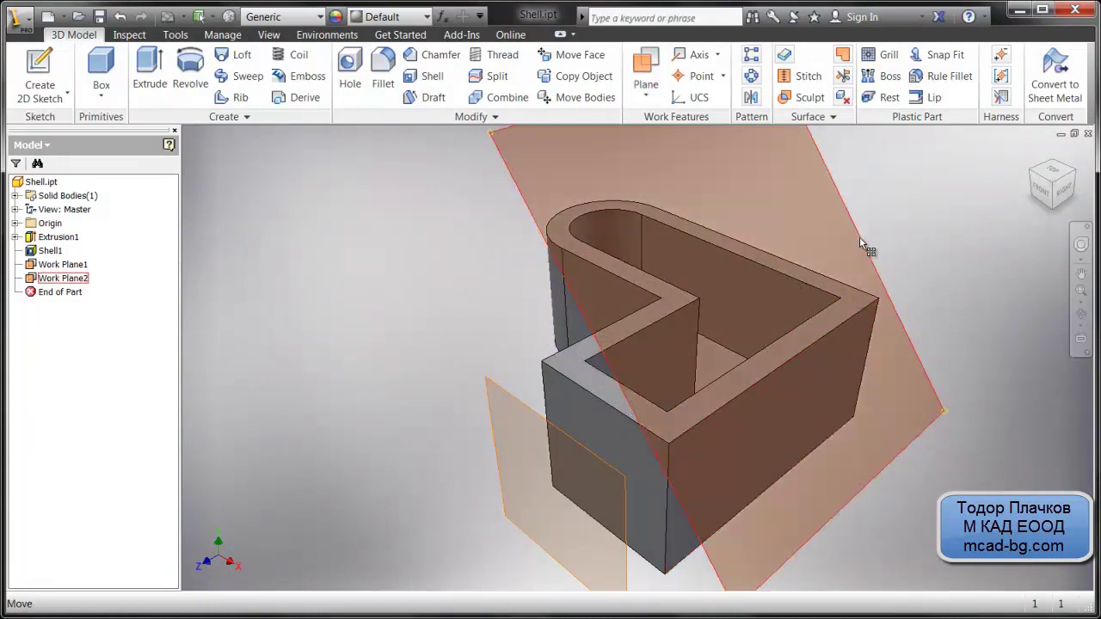
Edit Work Plane2 to a 120° angle and Work Plane1 to a 6.250 mm offset
double_click(859, 240)
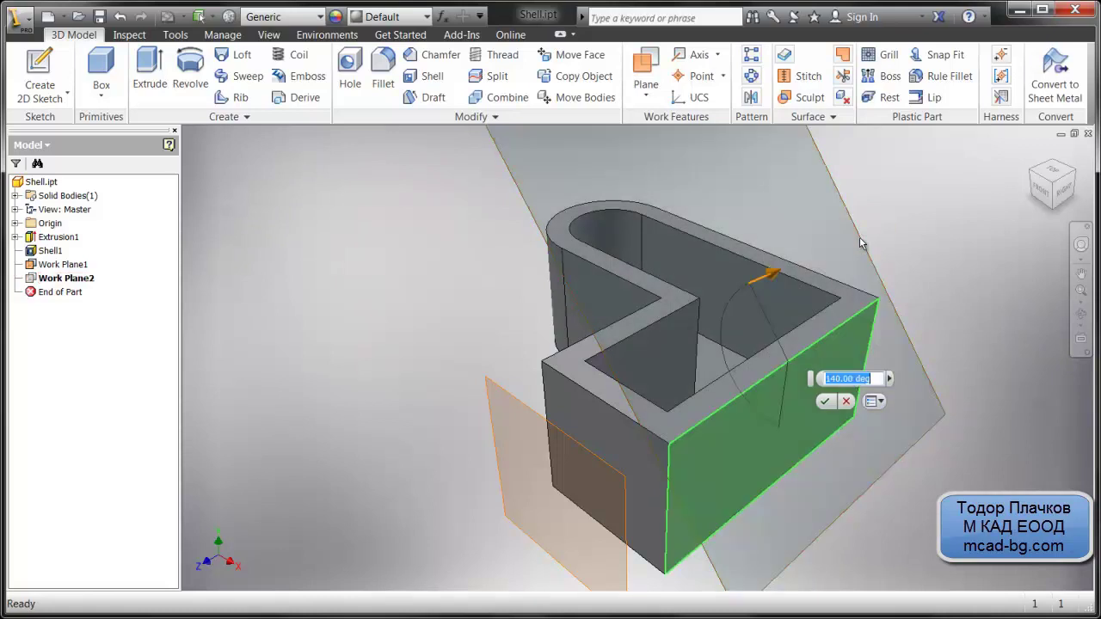
drag(772, 280, 762, 301)
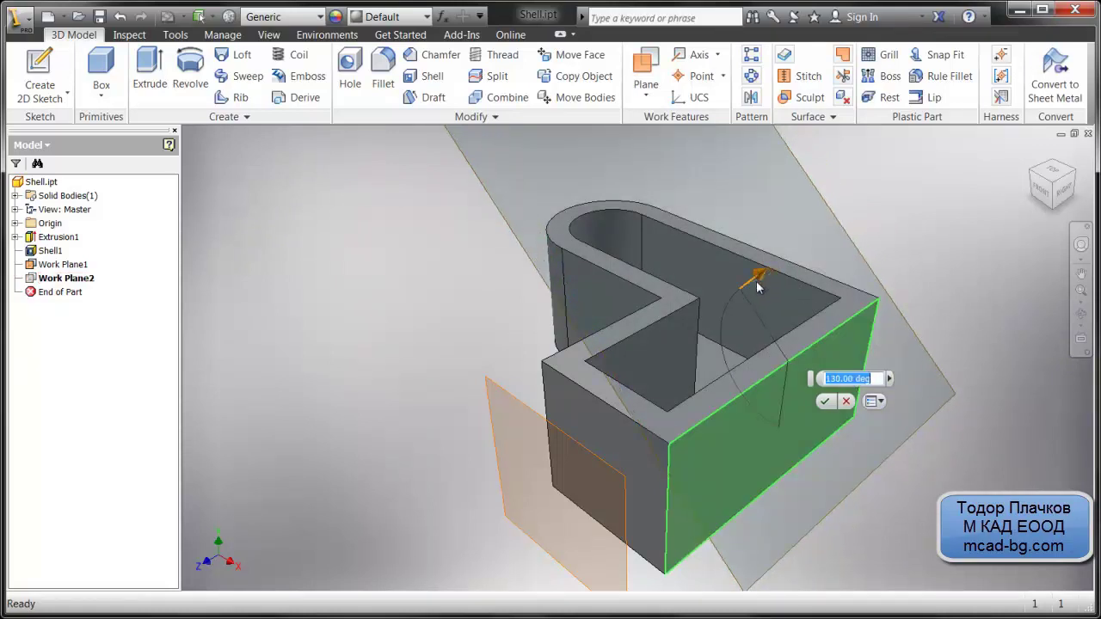
click(824, 401)
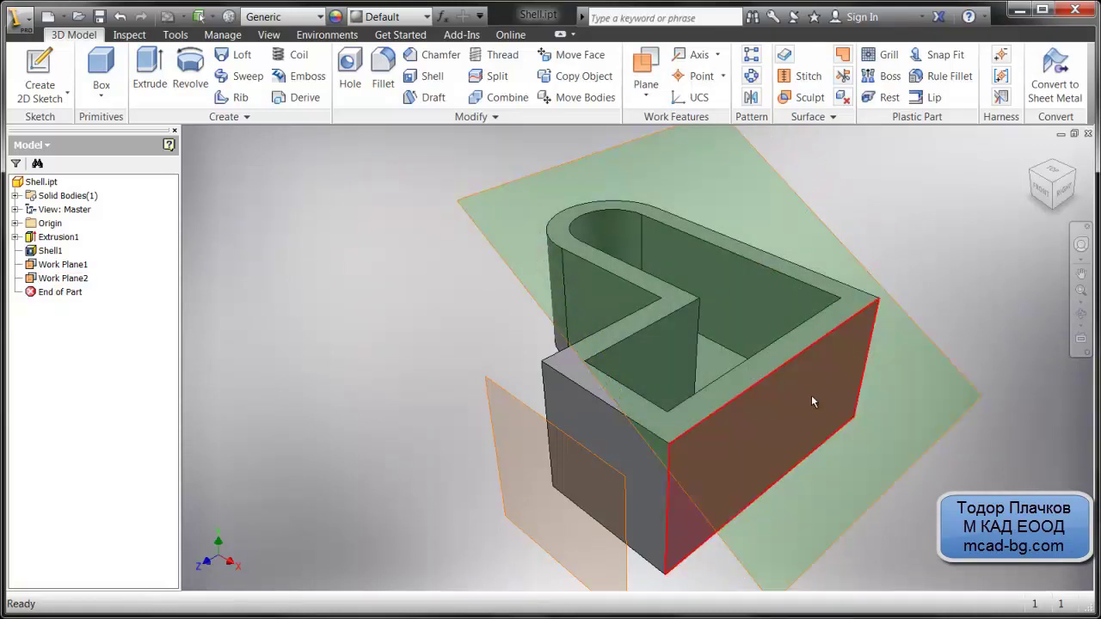
click(527, 410)
double_click(527, 410)
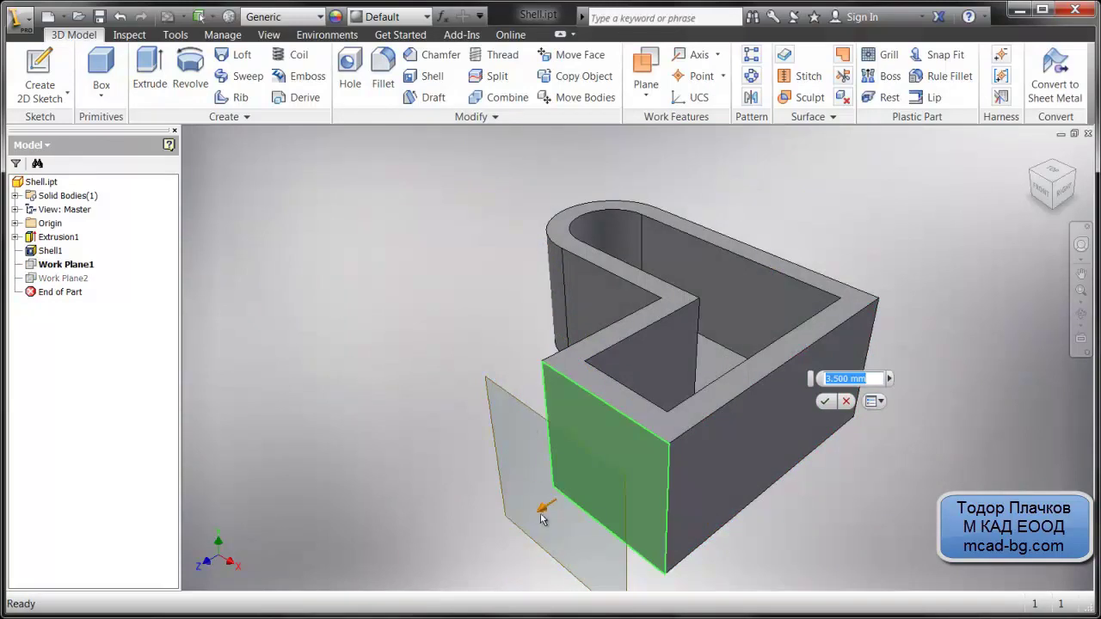
drag(542, 516, 496, 534)
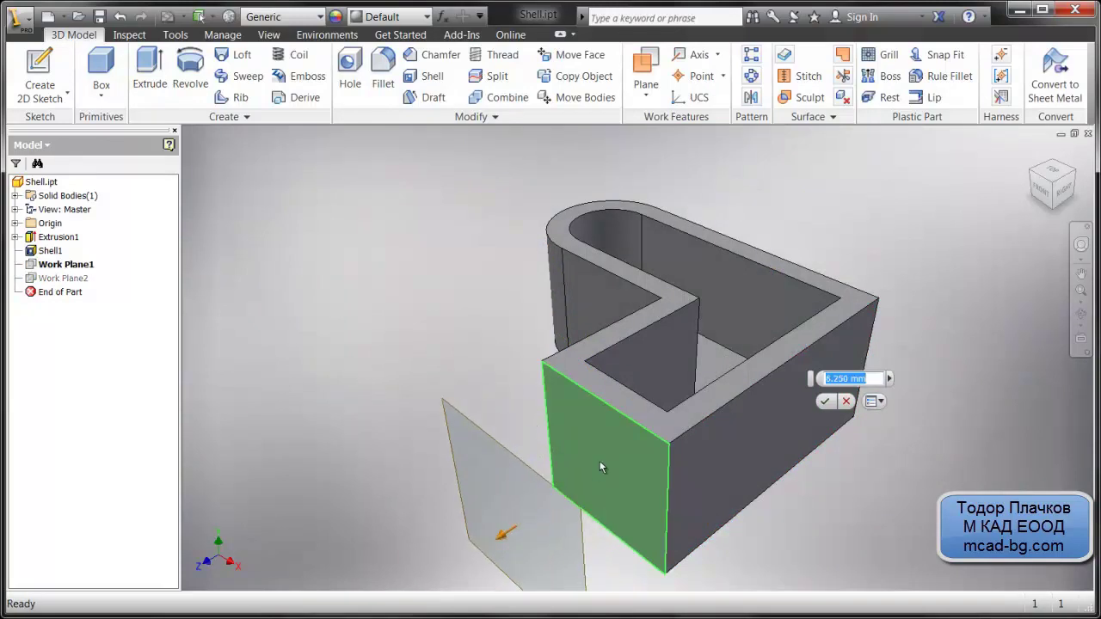
click(824, 405)
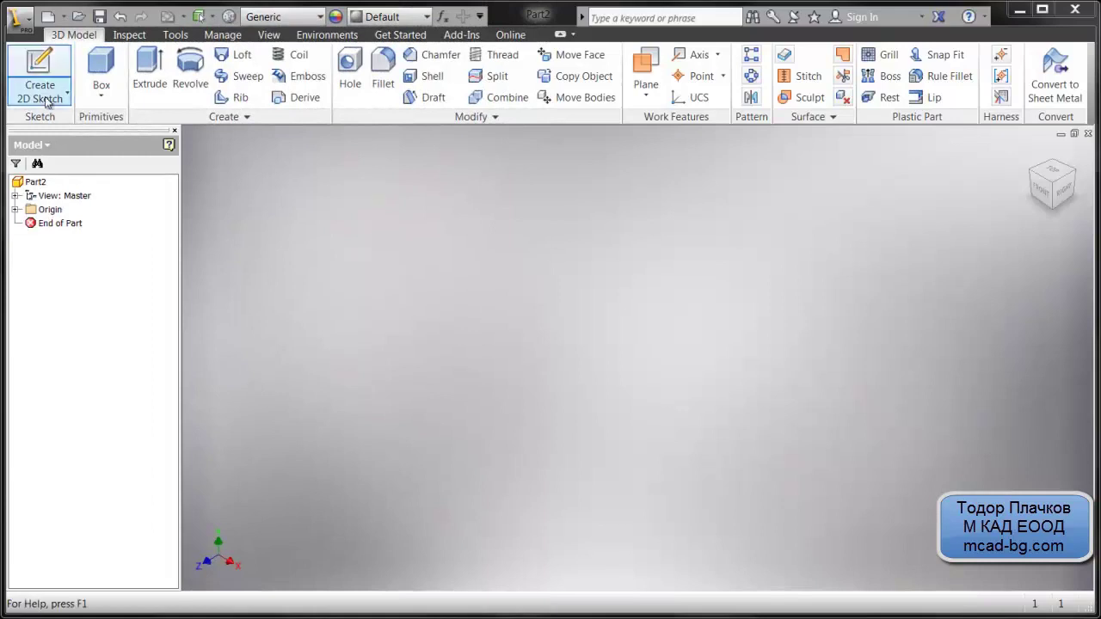
Create a box primitive centred at the origin on the XY plane, extruded about 0.4375 in
click(101, 95)
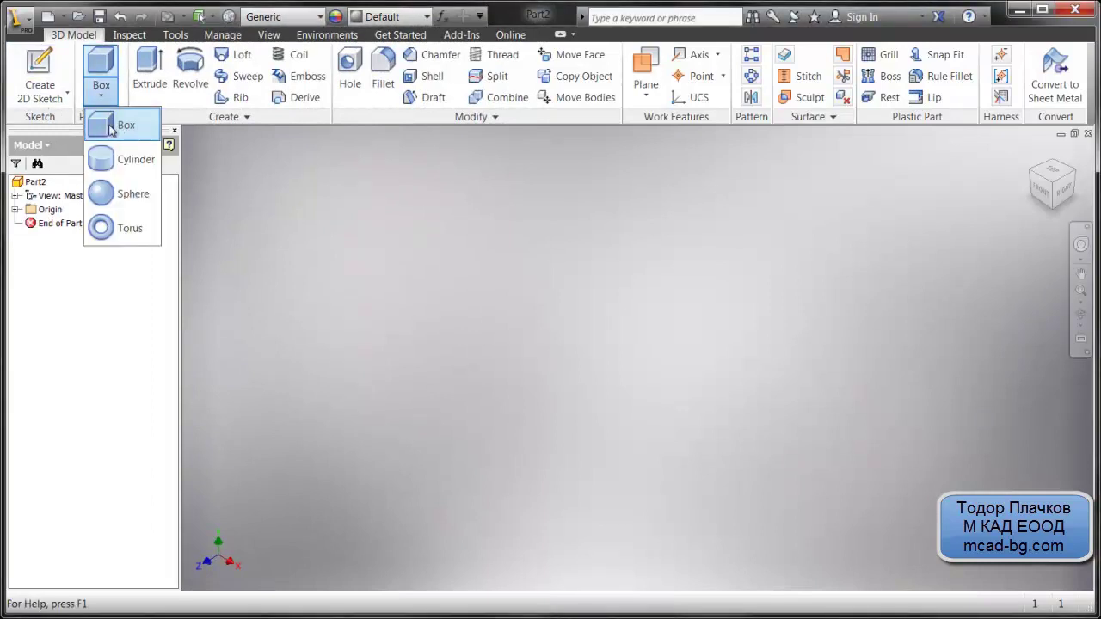
click(109, 127)
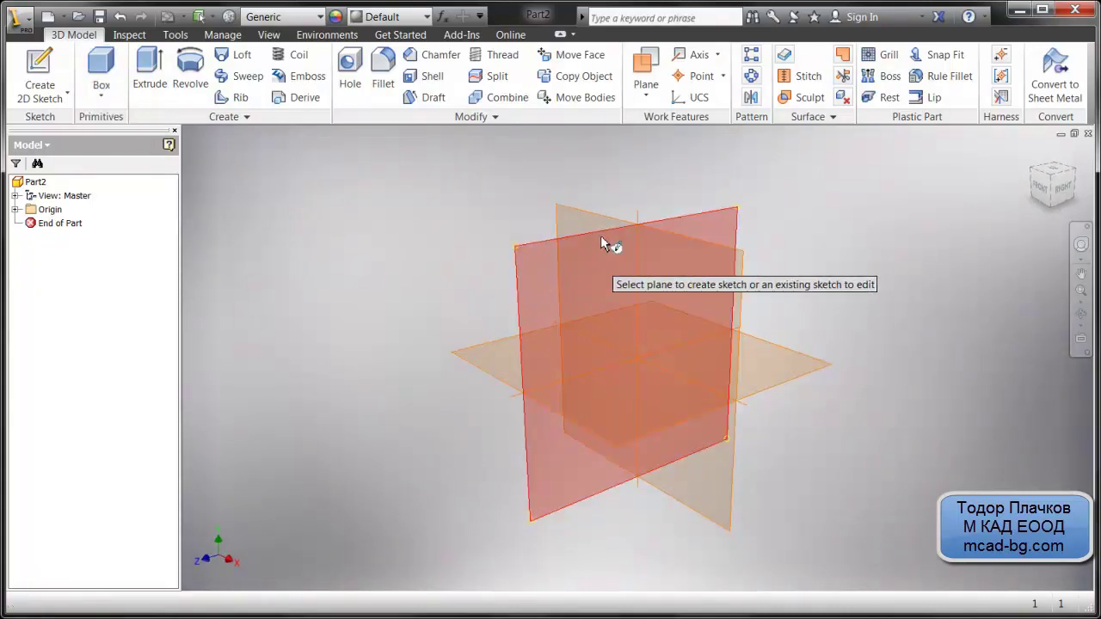
click(606, 229)
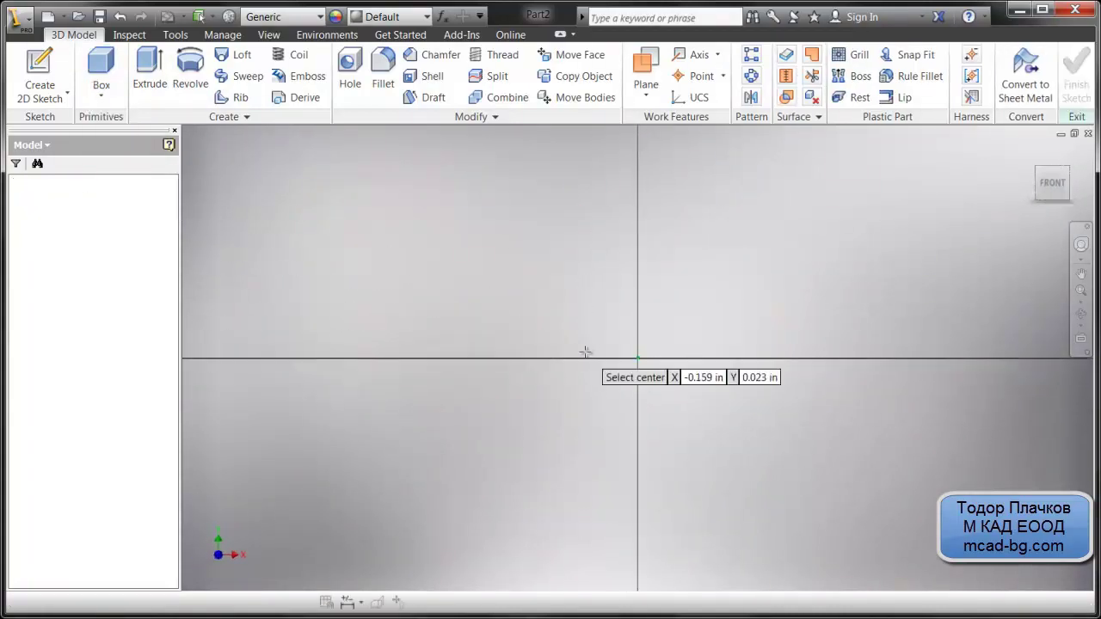
click(593, 357)
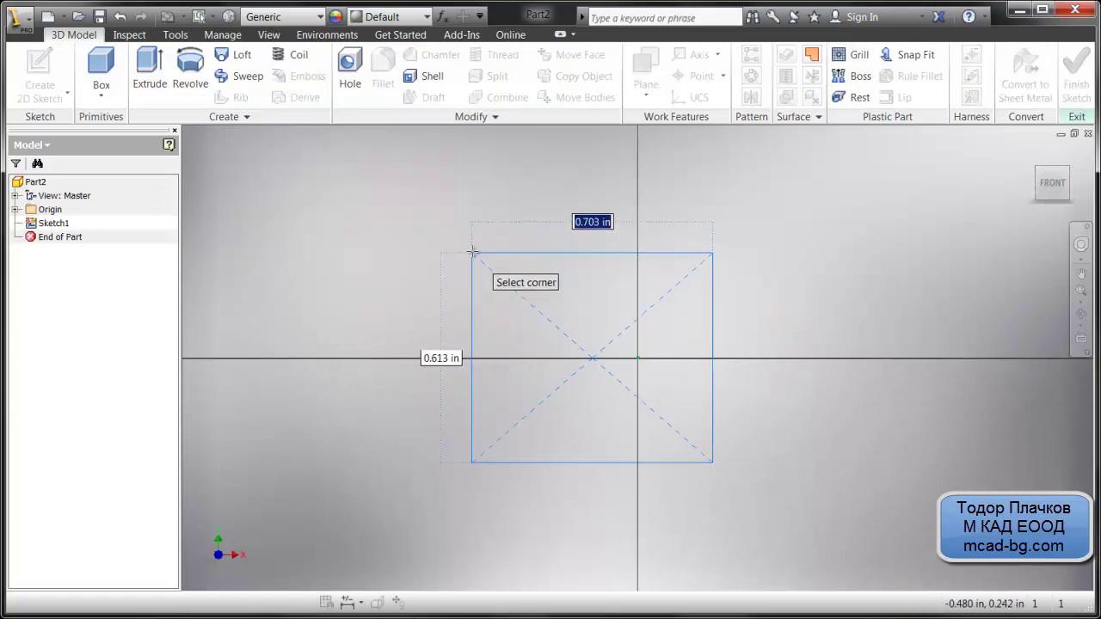
click(473, 251)
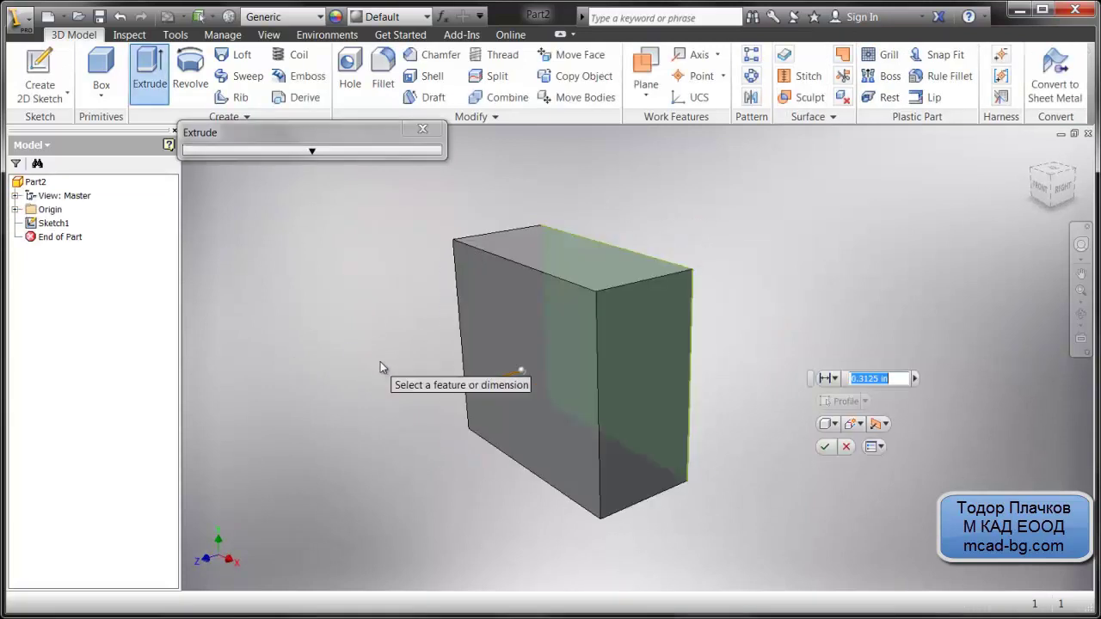
drag(484, 389, 435, 395)
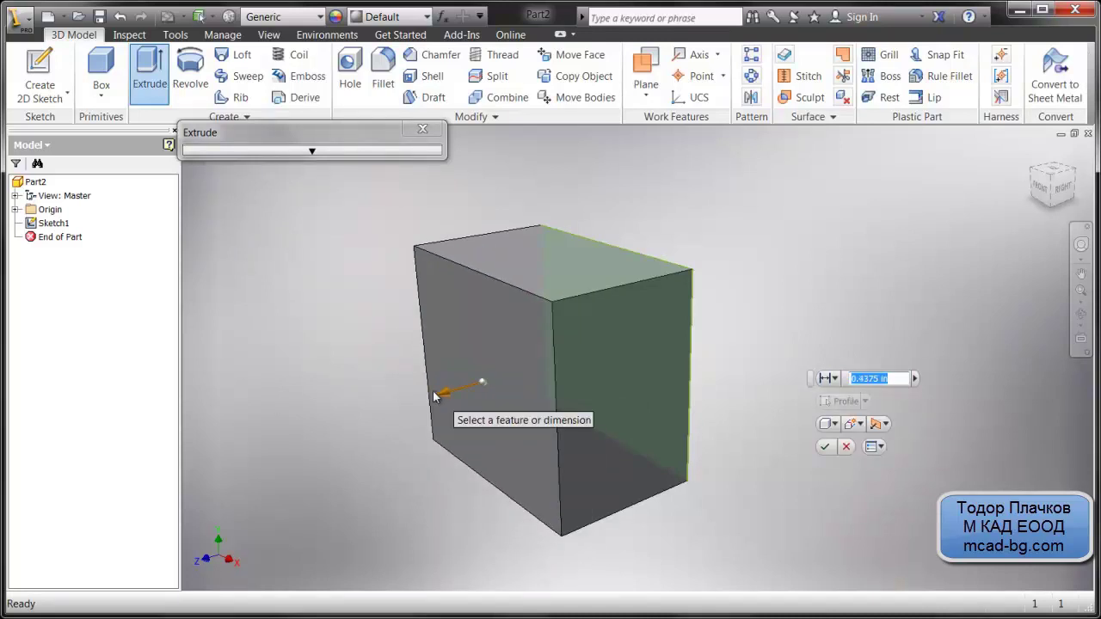
click(824, 447)
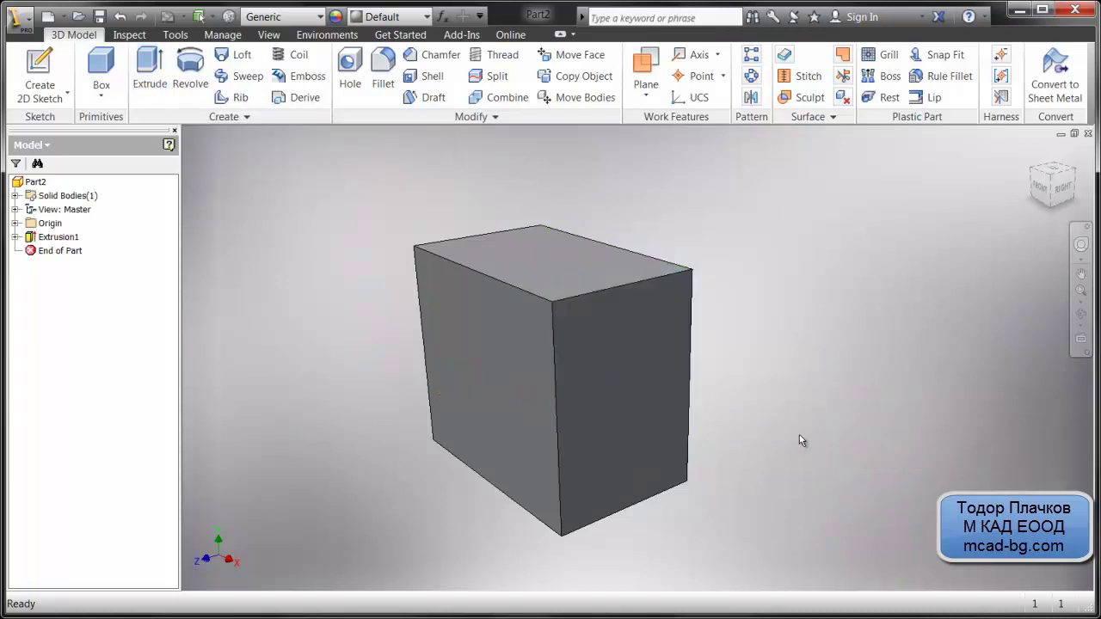
Add a cylinder primitive sketched on the box face, placed to the right of the box
click(102, 102)
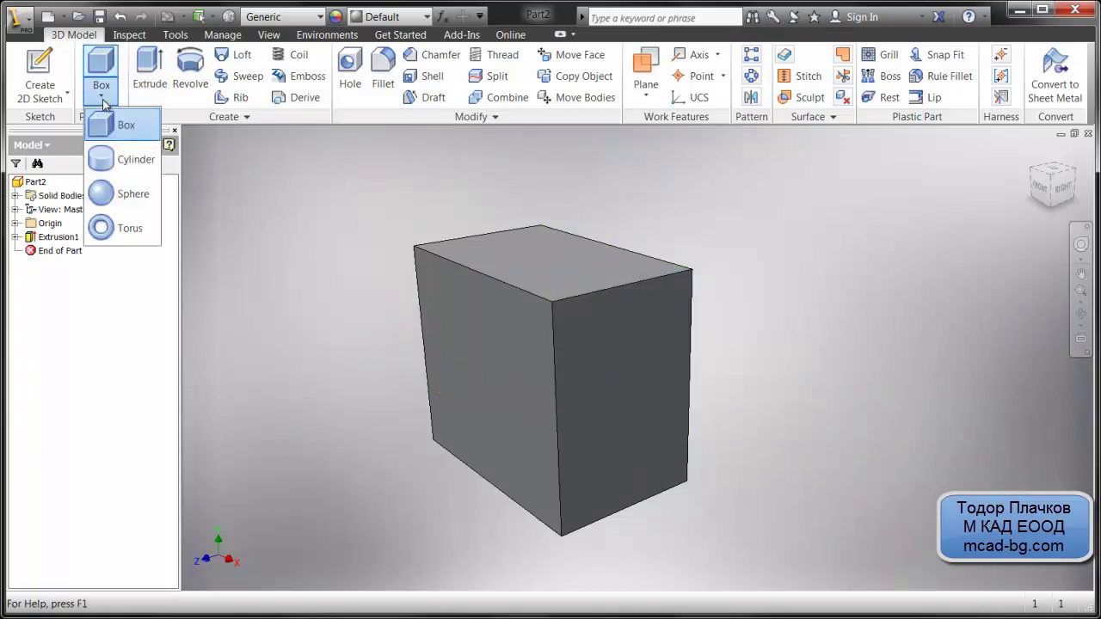
click(125, 158)
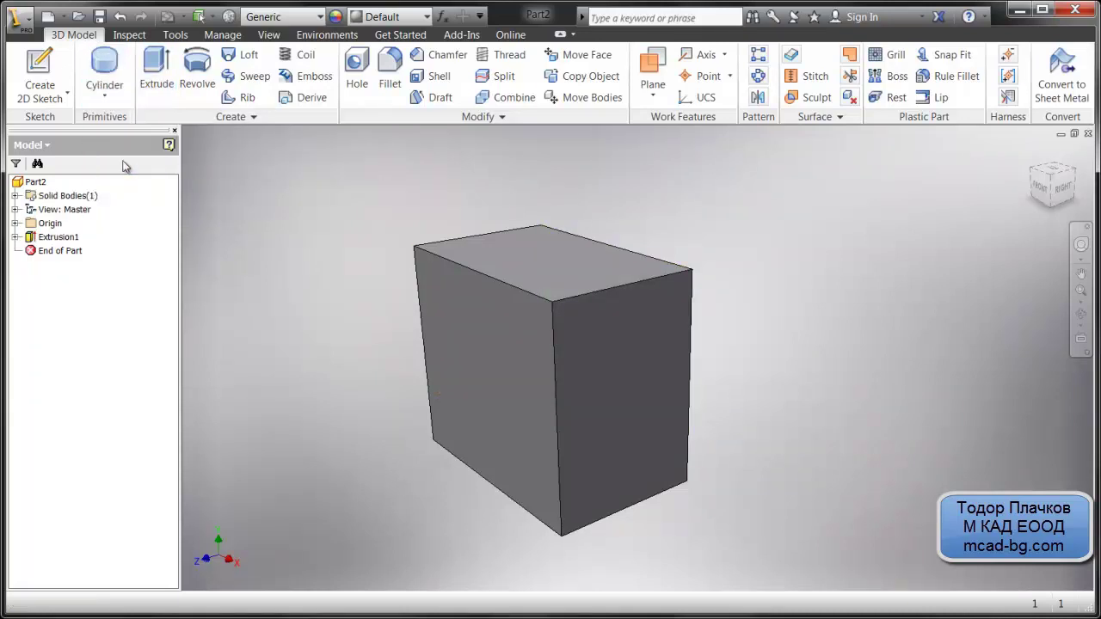
click(620, 381)
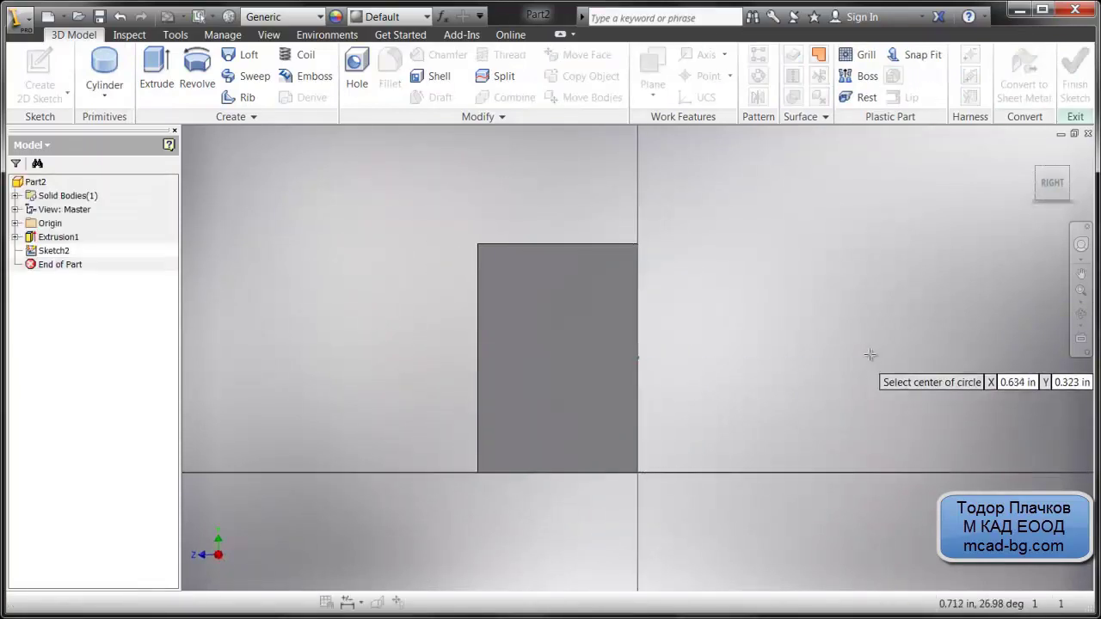
click(870, 355)
click(799, 302)
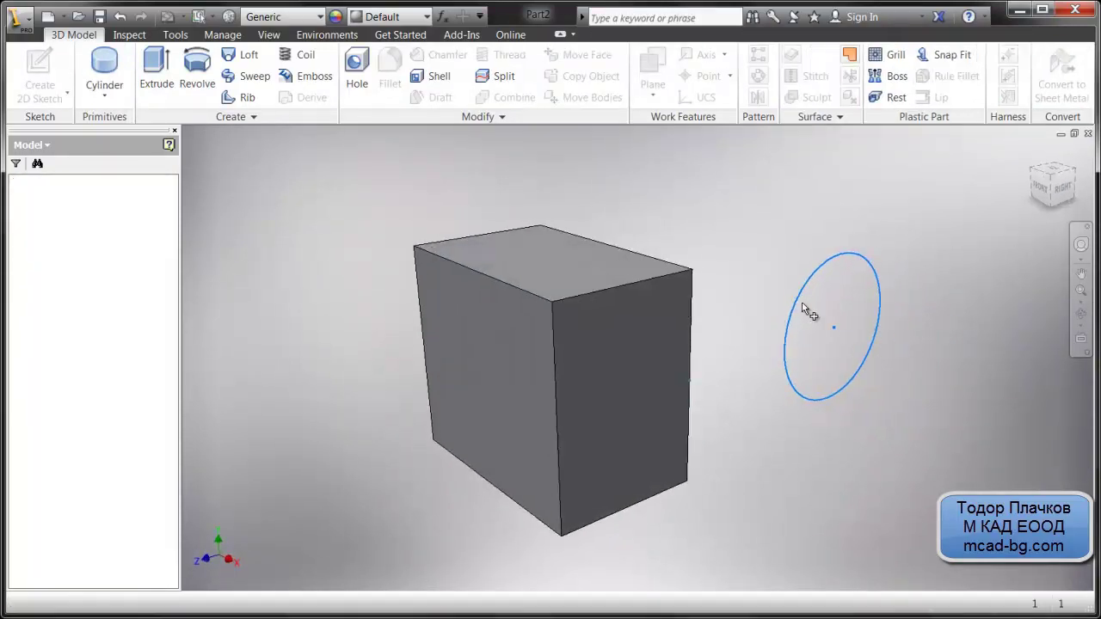
key(Return)
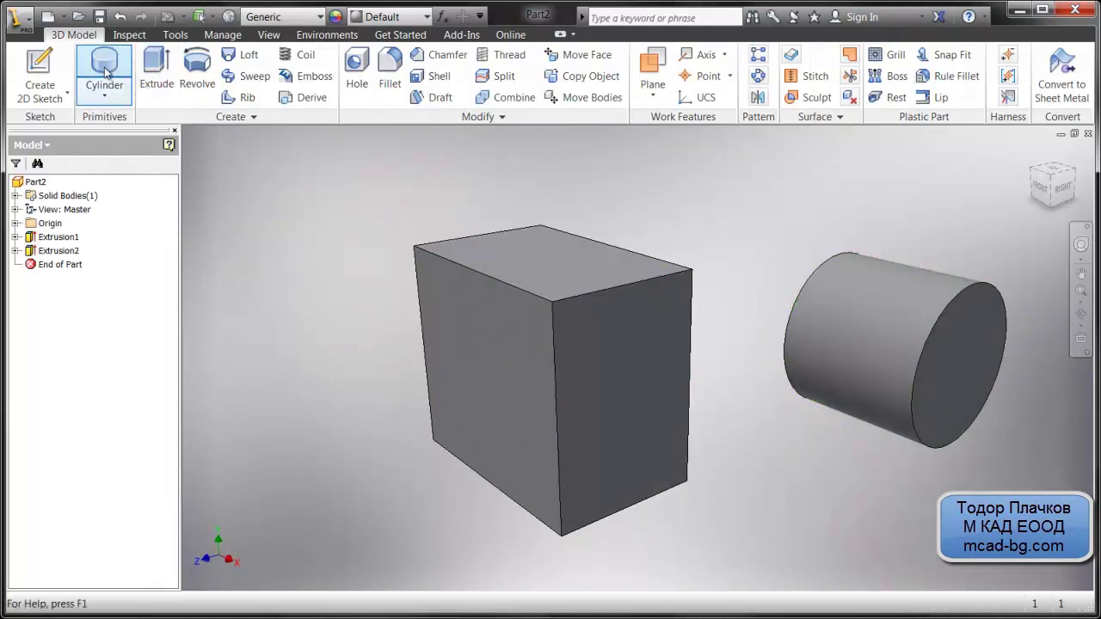
Add a sphere primitive sketched on the box's left face, placed left of the box
click(109, 101)
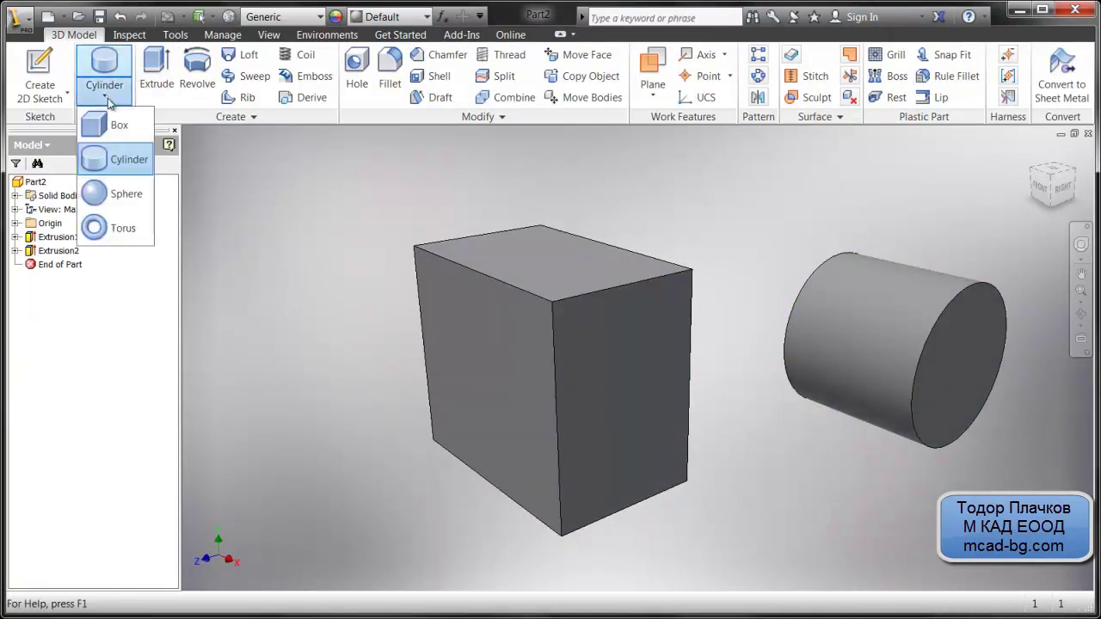
click(113, 190)
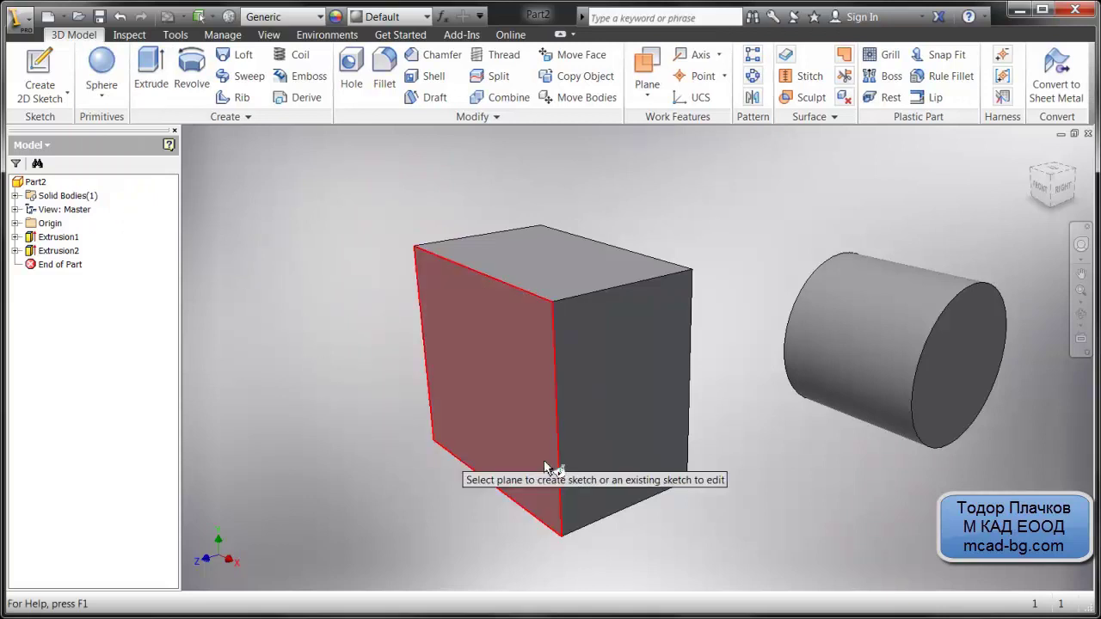
click(609, 426)
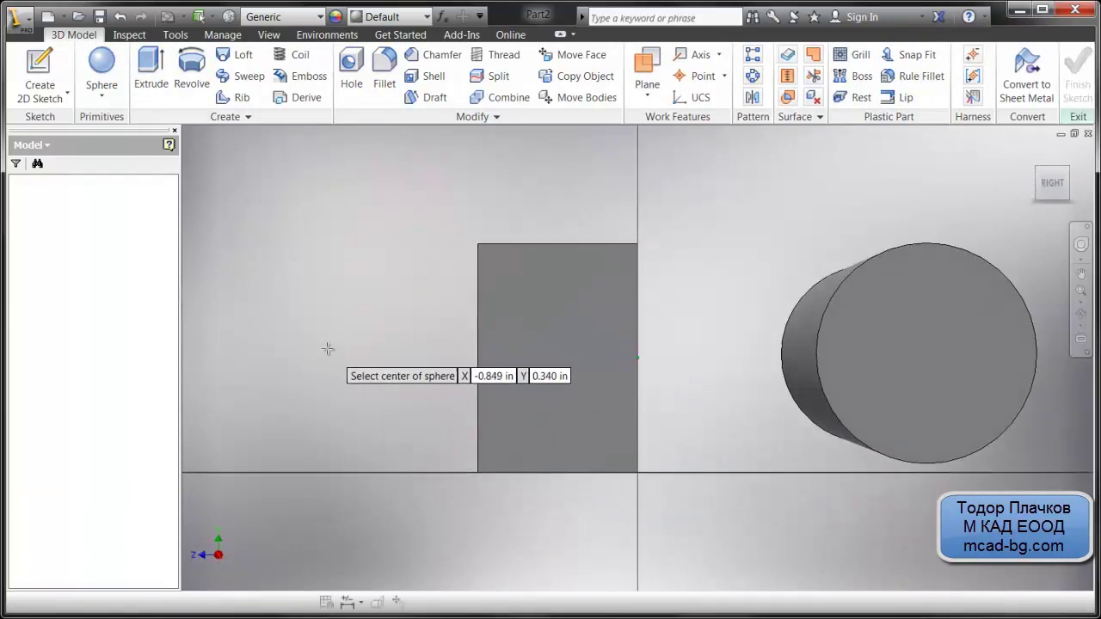
click(296, 345)
click(344, 373)
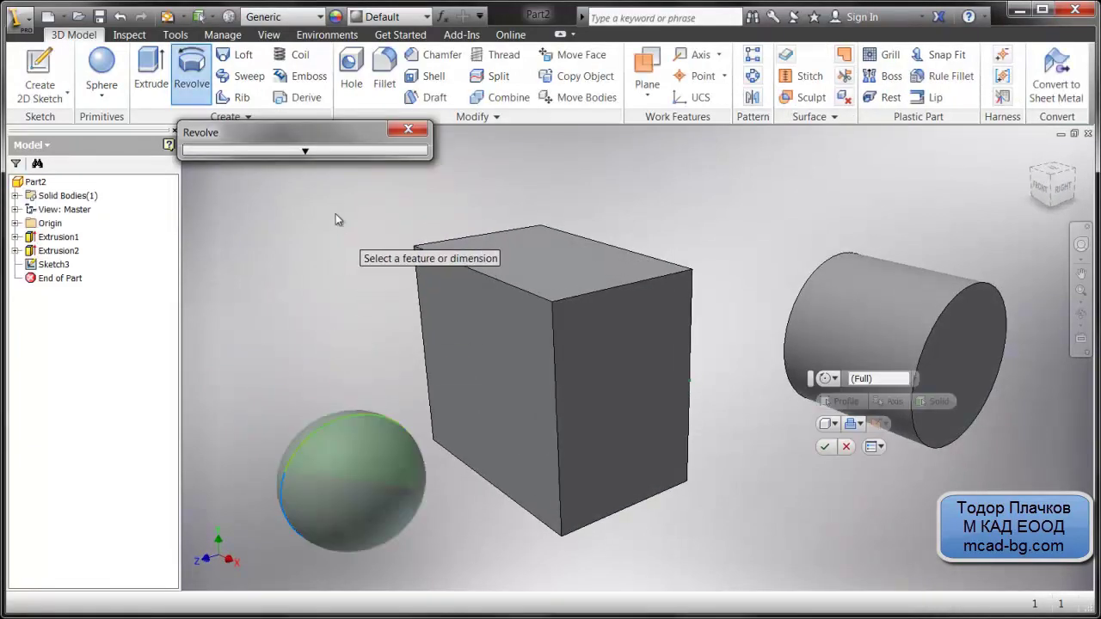
right_click(390, 352)
click(452, 351)
scroll(453, 357, up, 3)
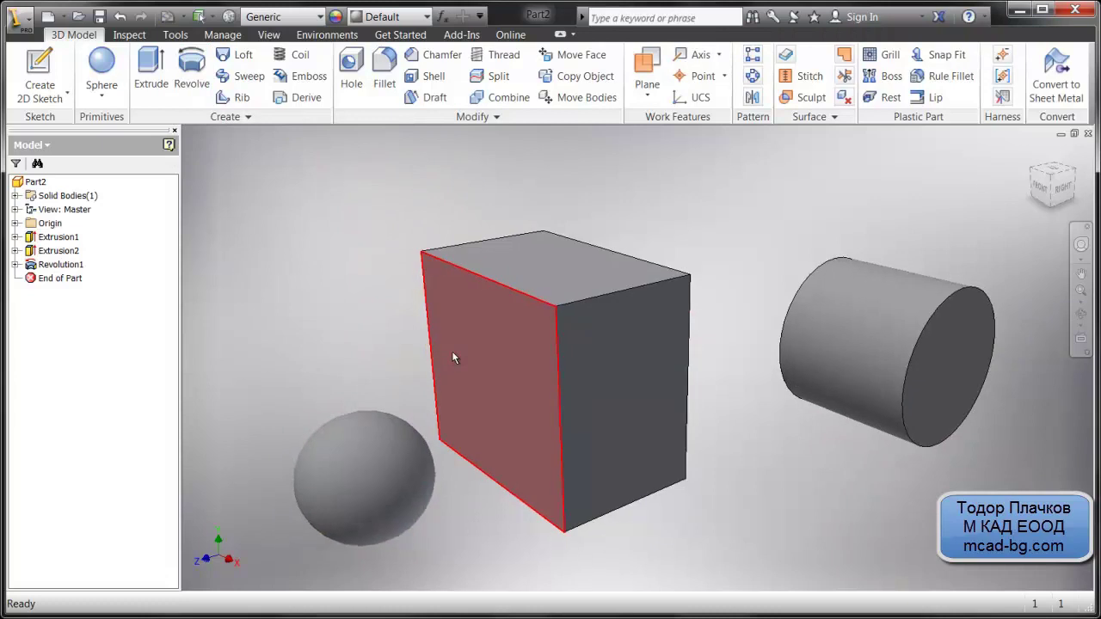
click(101, 93)
Place a torus primitive on the box face, with its centre and section set above the box
click(120, 229)
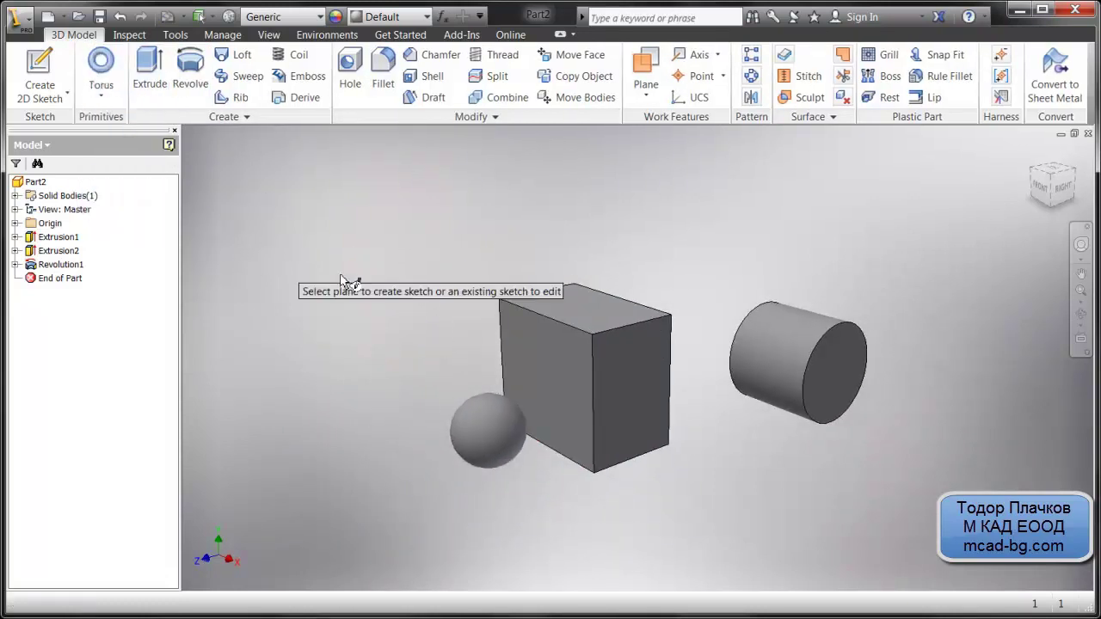
click(632, 381)
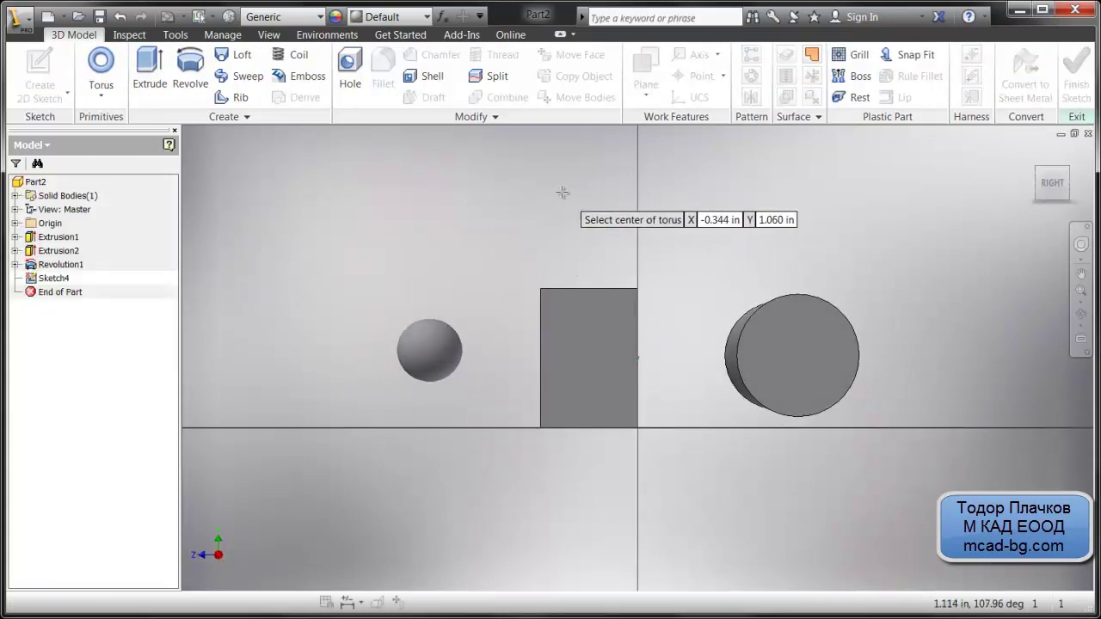
click(561, 192)
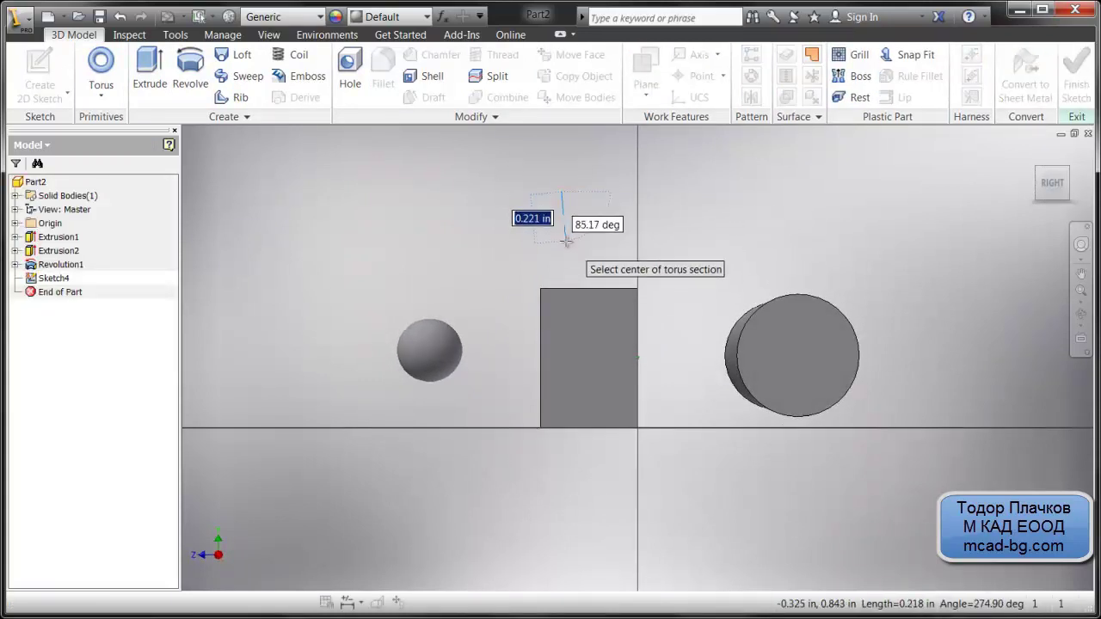
click(563, 248)
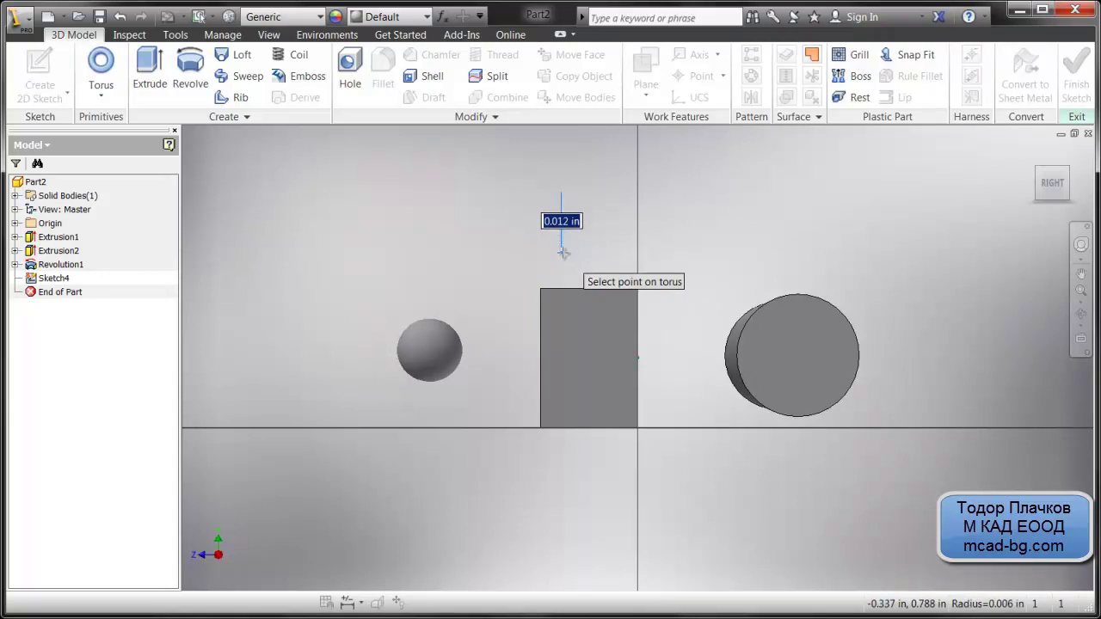
click(583, 244)
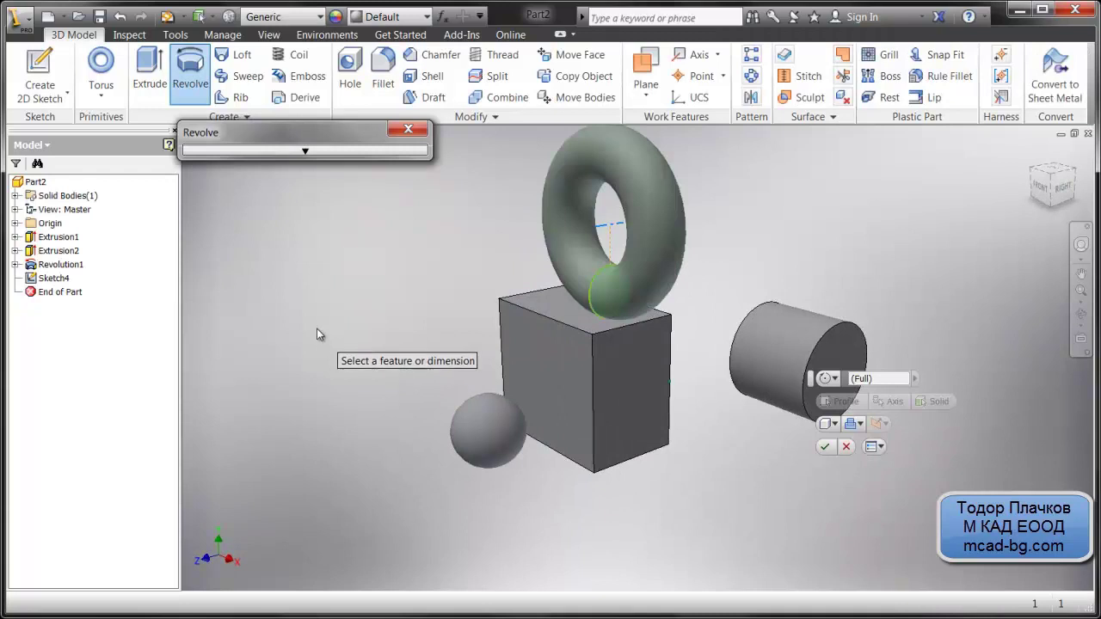
right_click(800, 505)
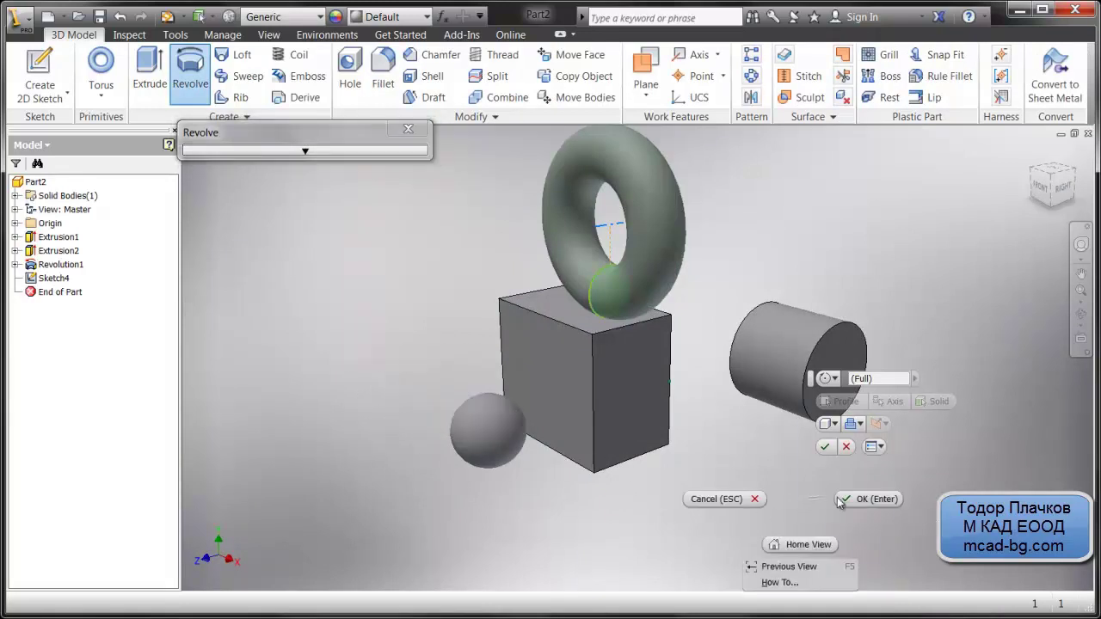
click(855, 498)
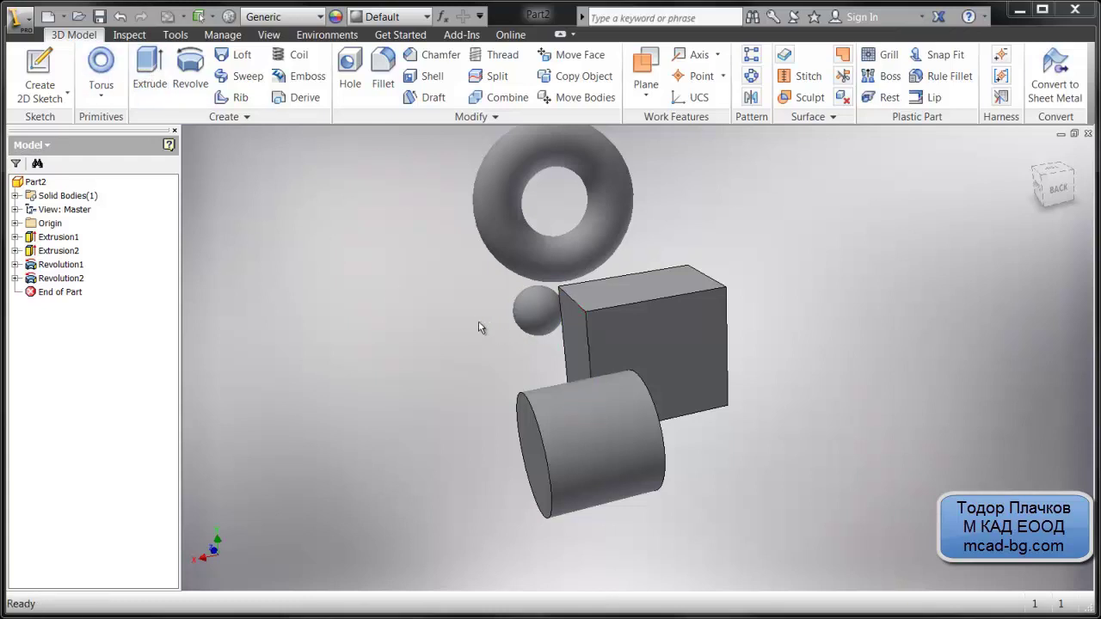
Sketch a circle on the box's front face and extrude it as the boss Extrusion3
click(148, 66)
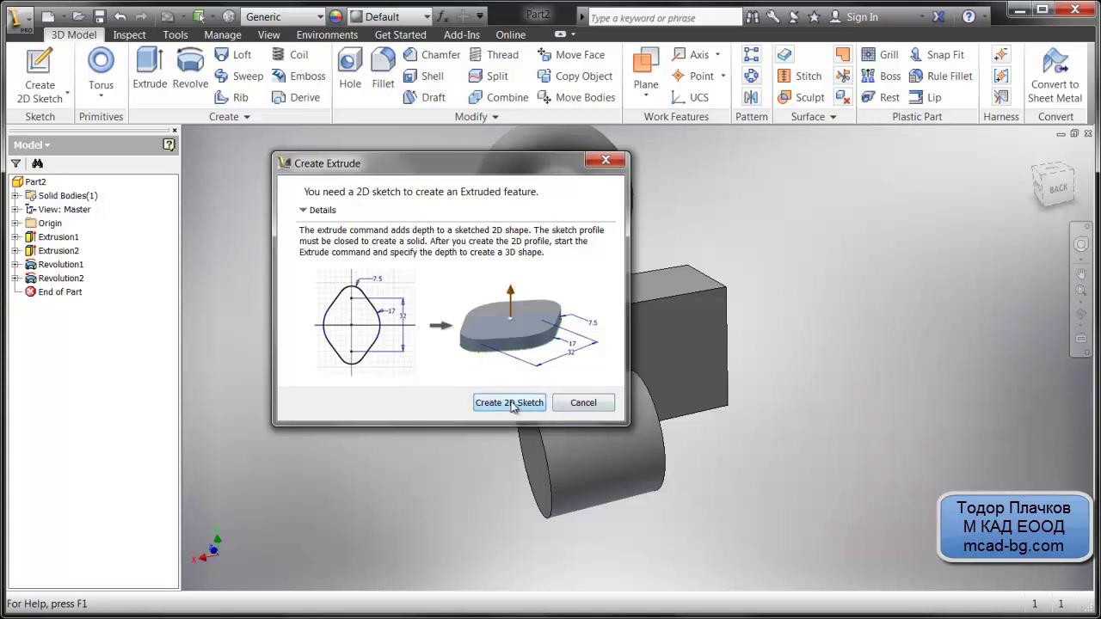
click(511, 405)
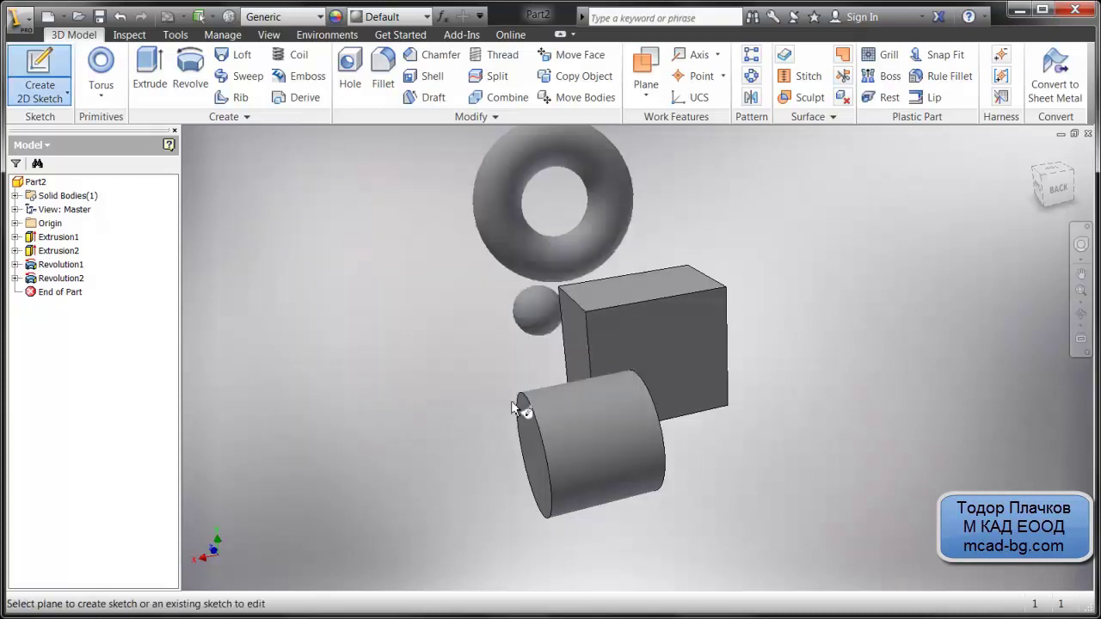
click(686, 342)
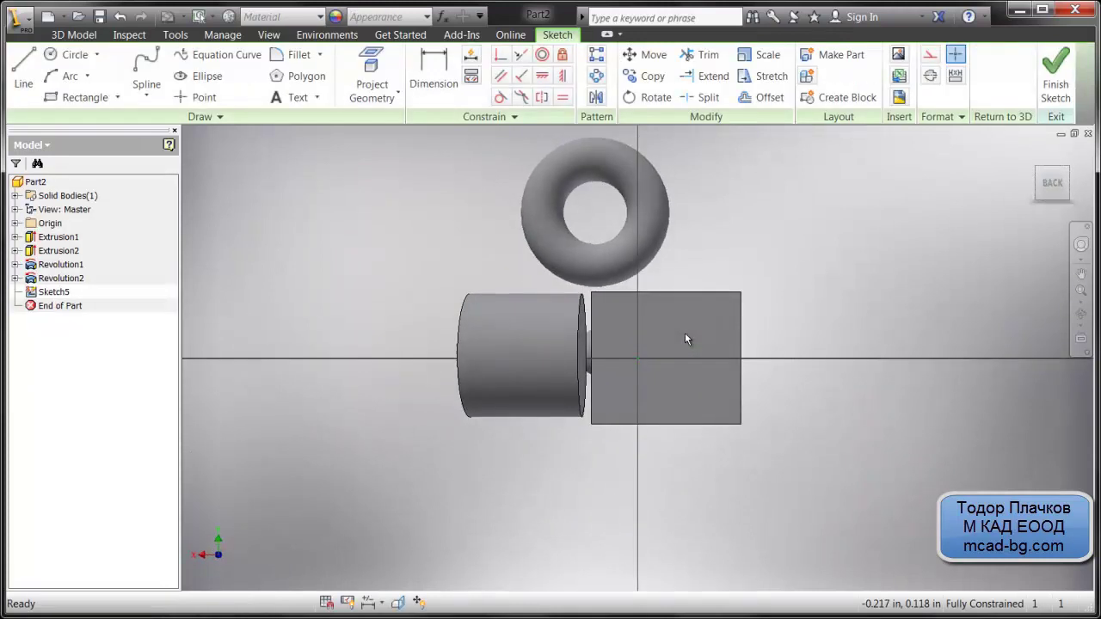
click(76, 56)
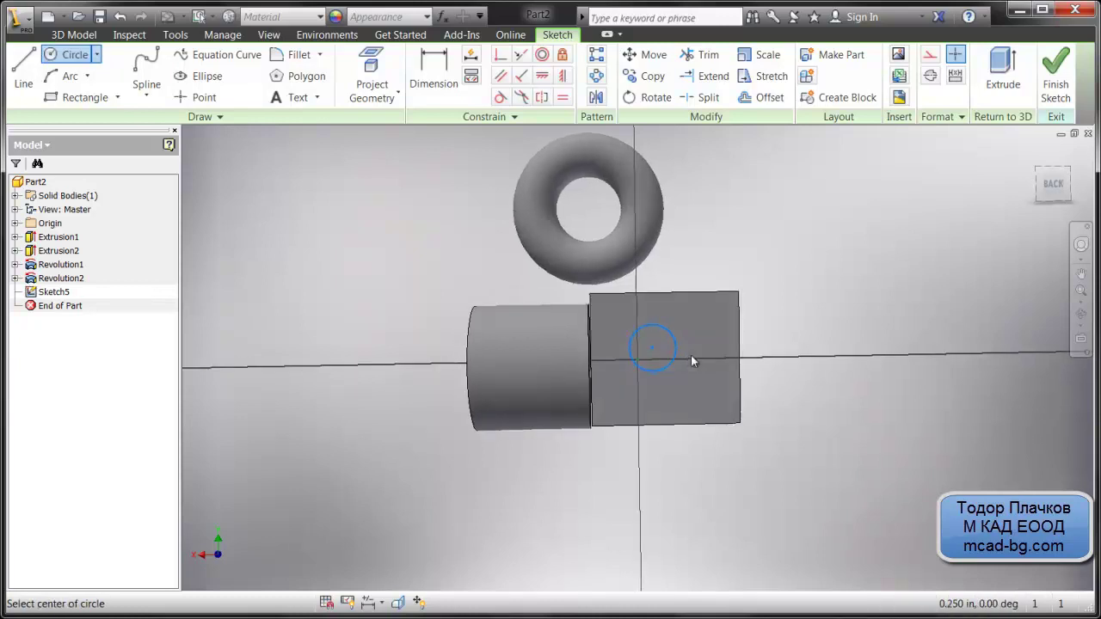
key(e)
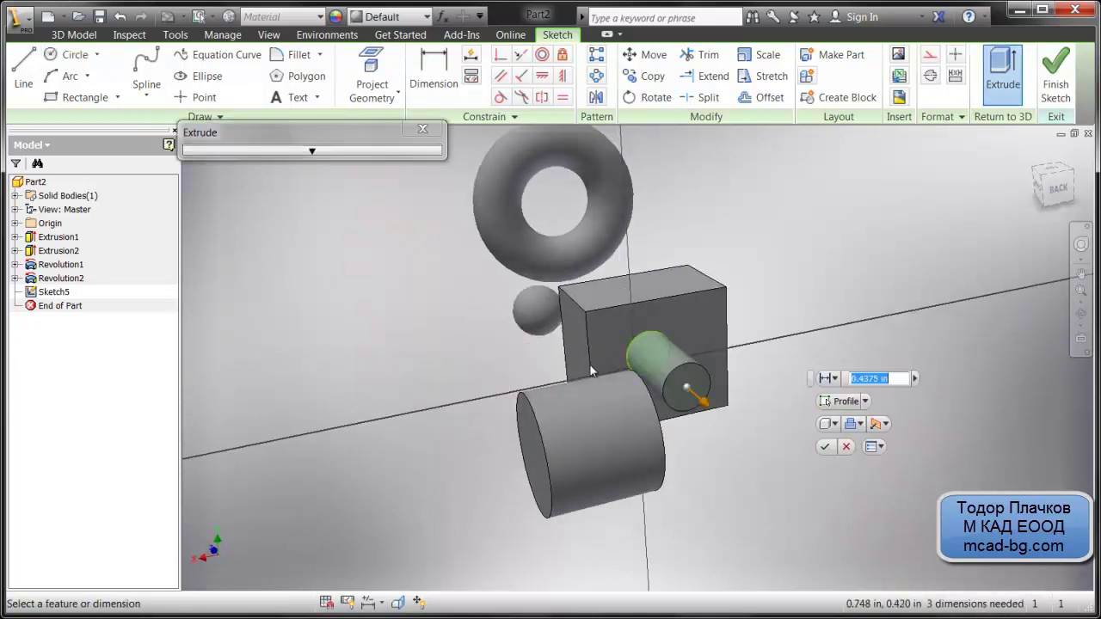
click(826, 448)
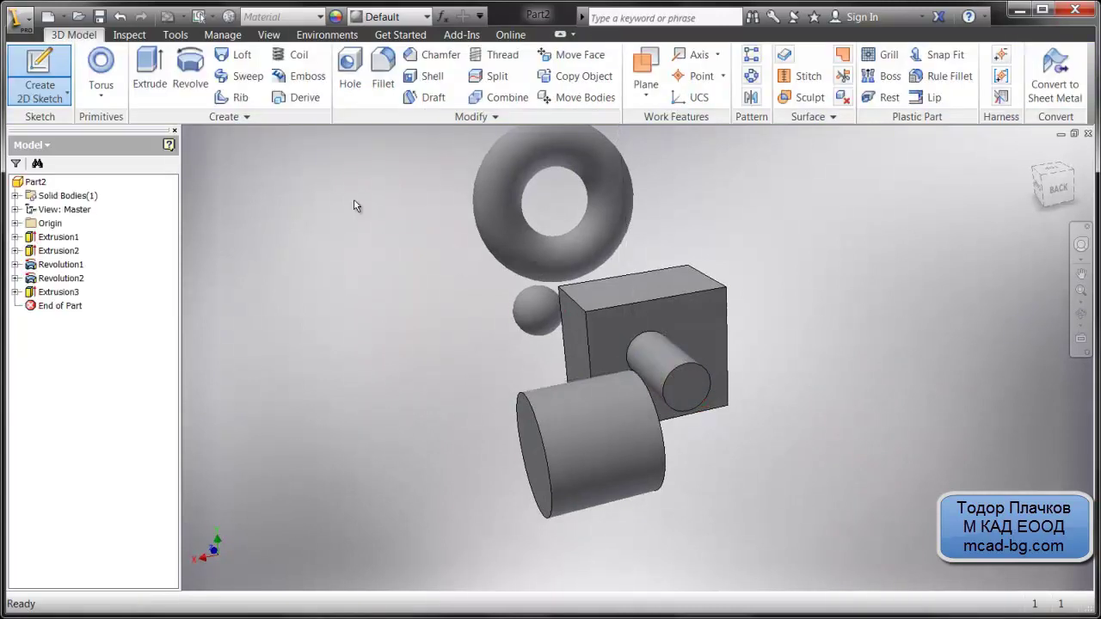
Open TABLE PLATE.ipt and expand Extrusion2 in the browser to show Sketch2
click(201, 86)
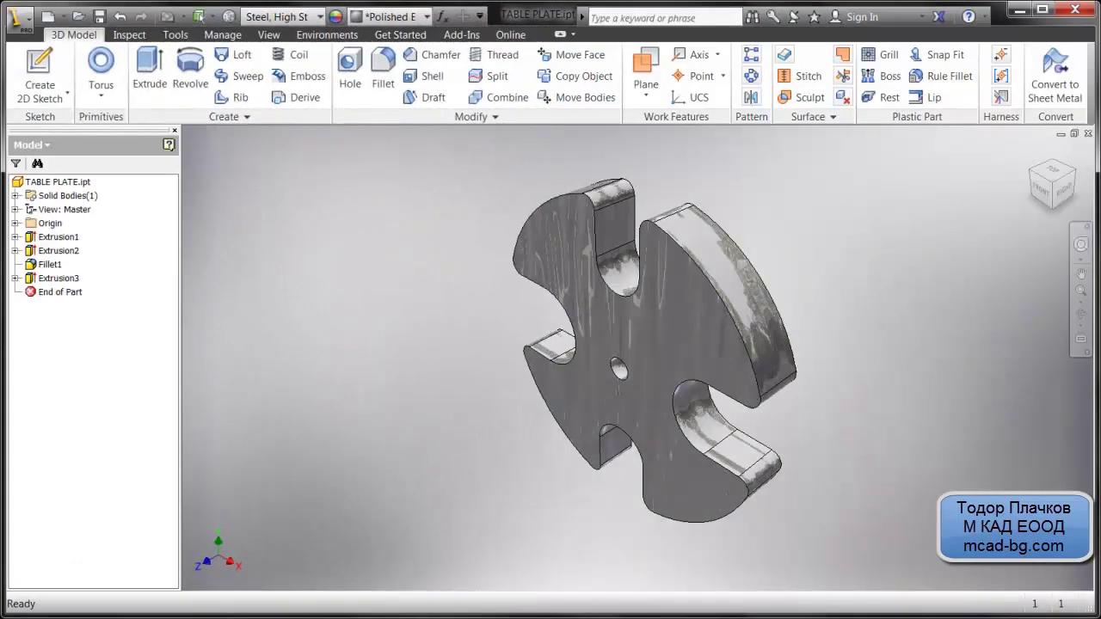
click(14, 251)
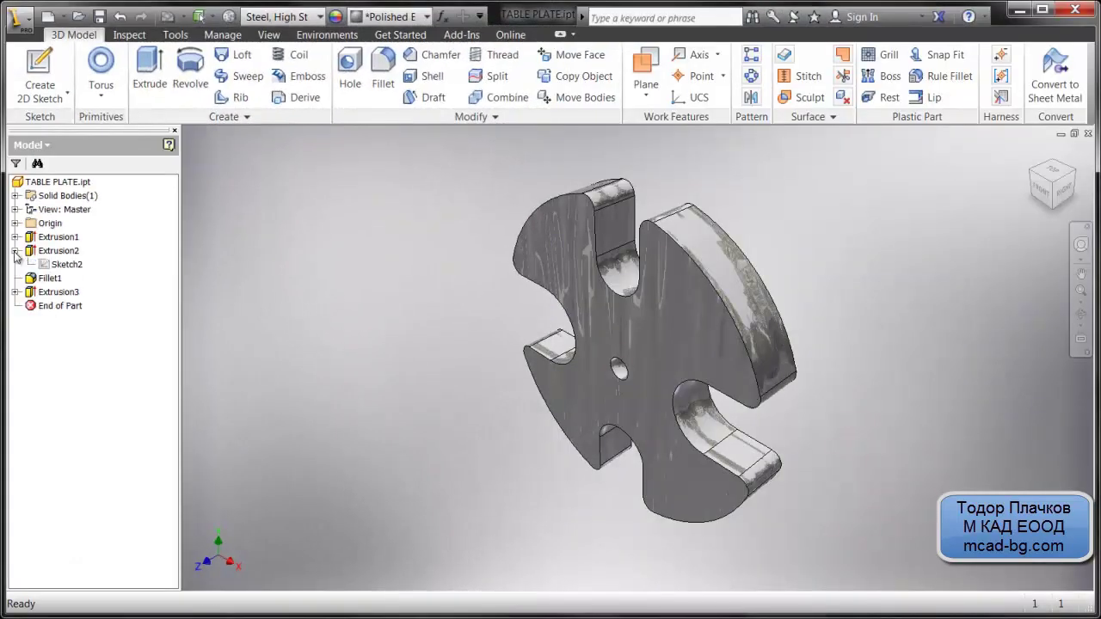
Edit Sketch2 with Slice Graphics turned on and all sketch constraints shown
double_click(65, 264)
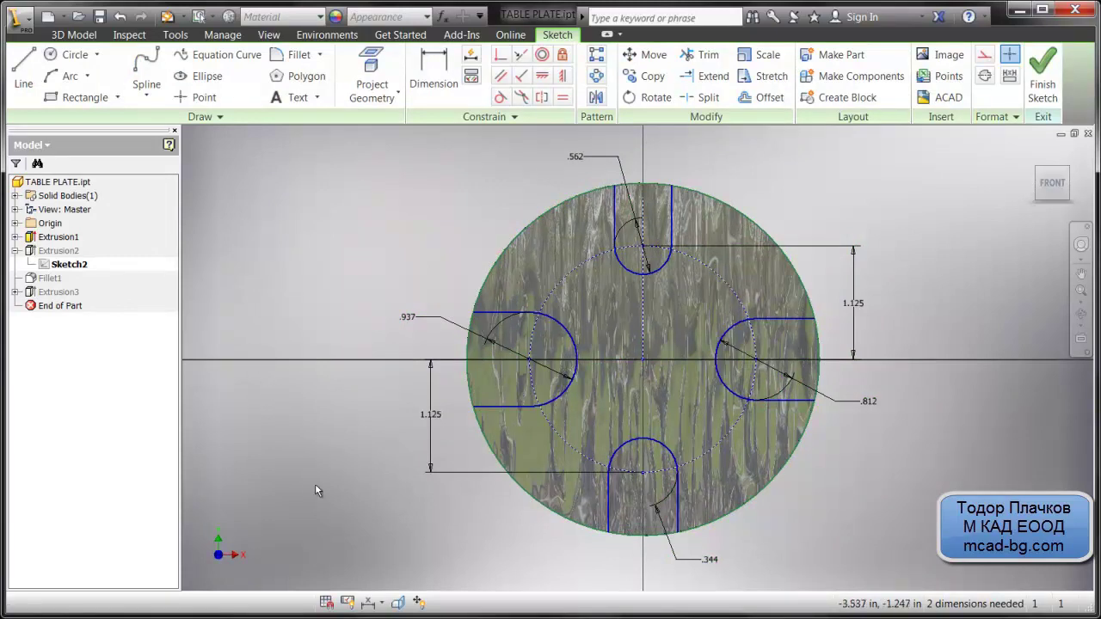
click(397, 603)
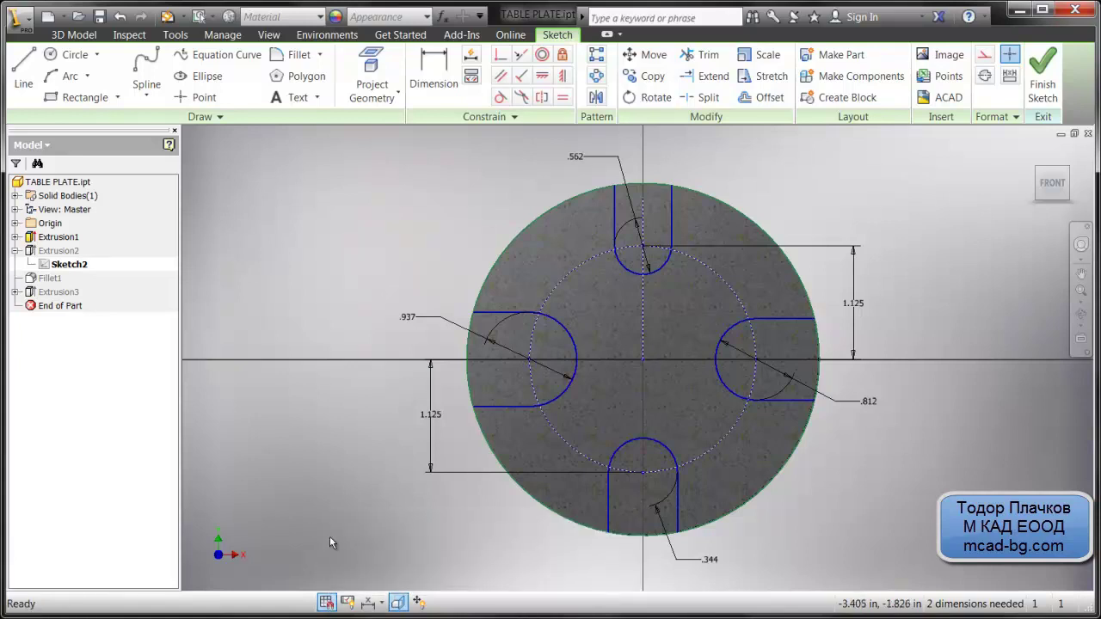
click(348, 603)
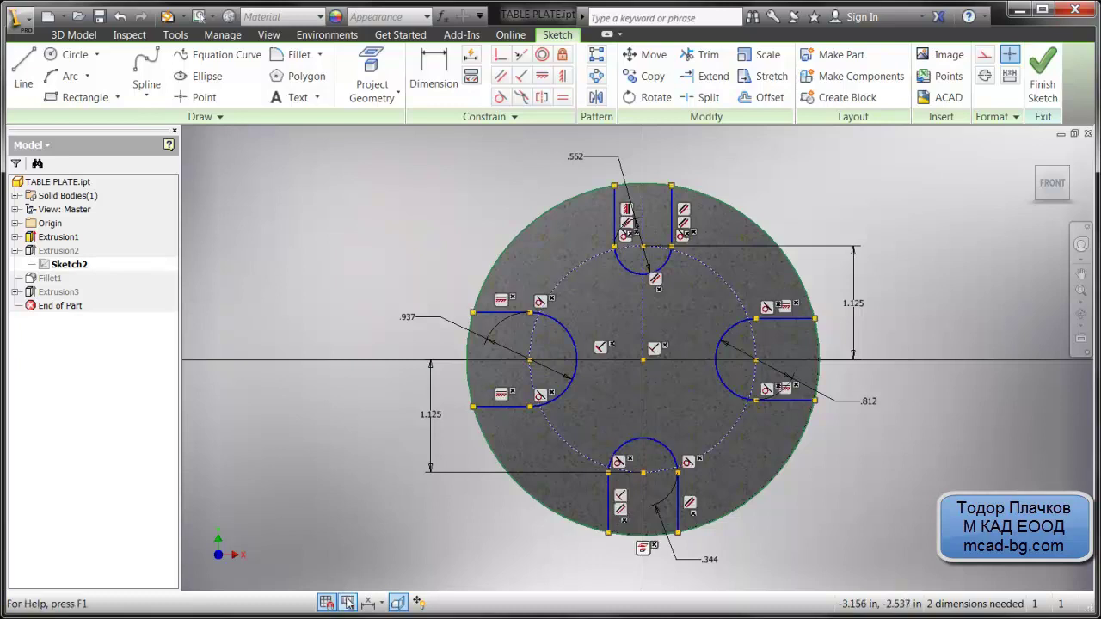
Switch to Clean Screen and toggle the constraint and degree-of-freedom displays back off
click(348, 604)
key(ctrl+0)
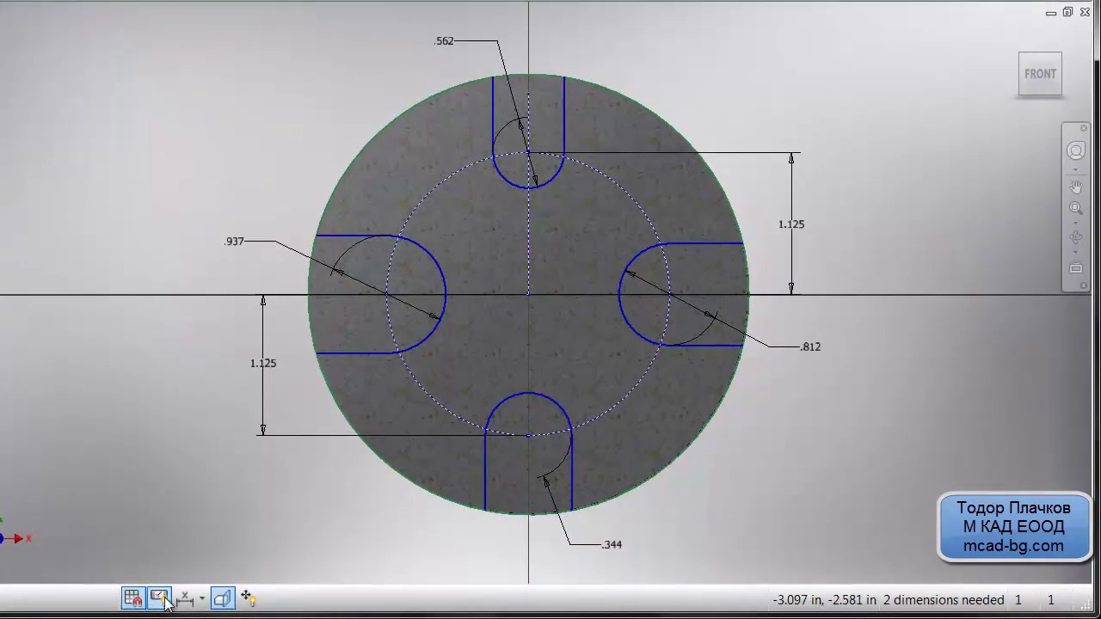
click(166, 602)
click(164, 598)
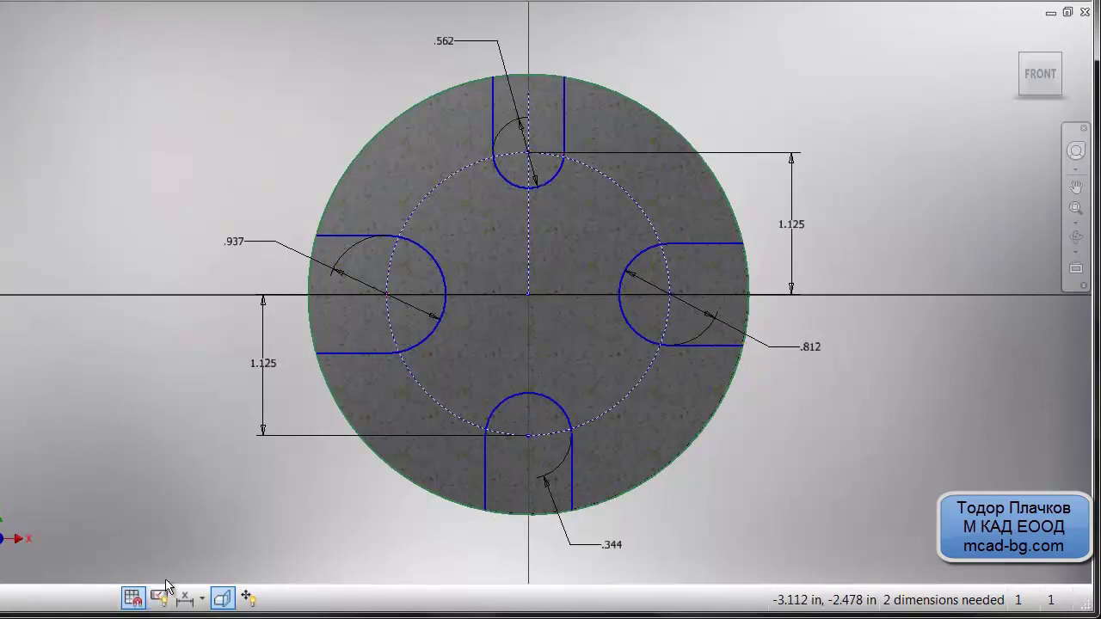
click(249, 599)
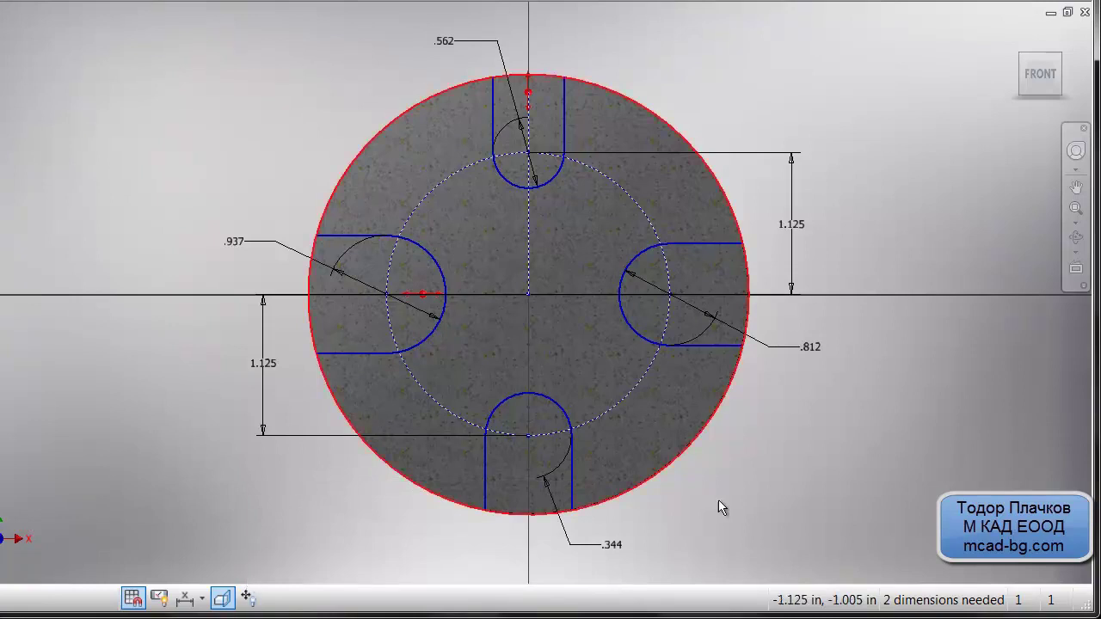
click(249, 599)
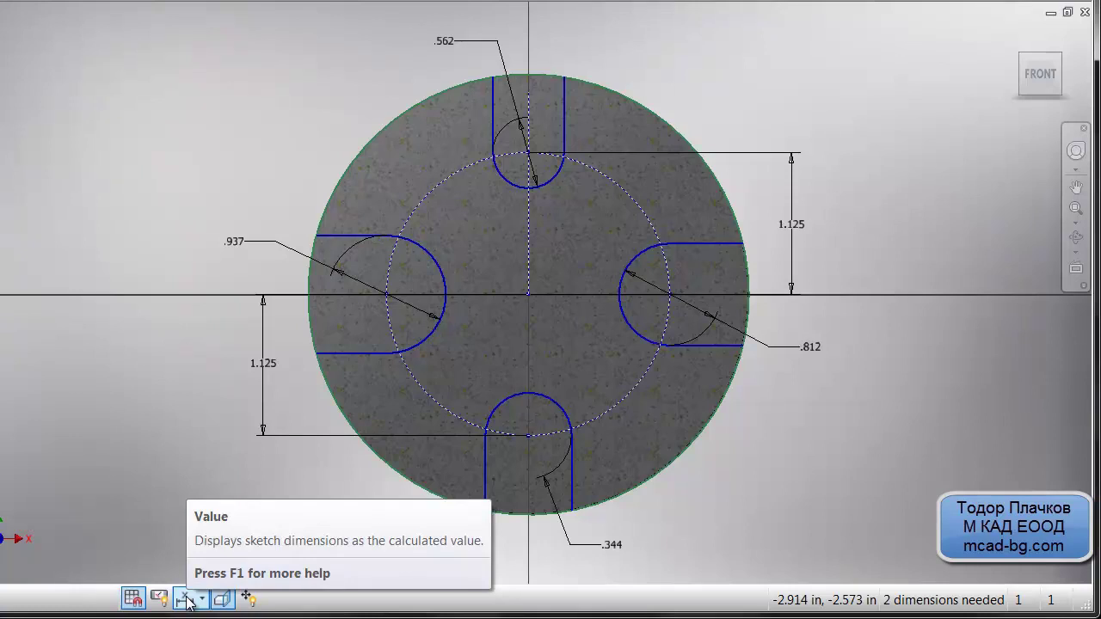
Show the table plate dimensions as names, then as expressions, then with tolerances
click(202, 598)
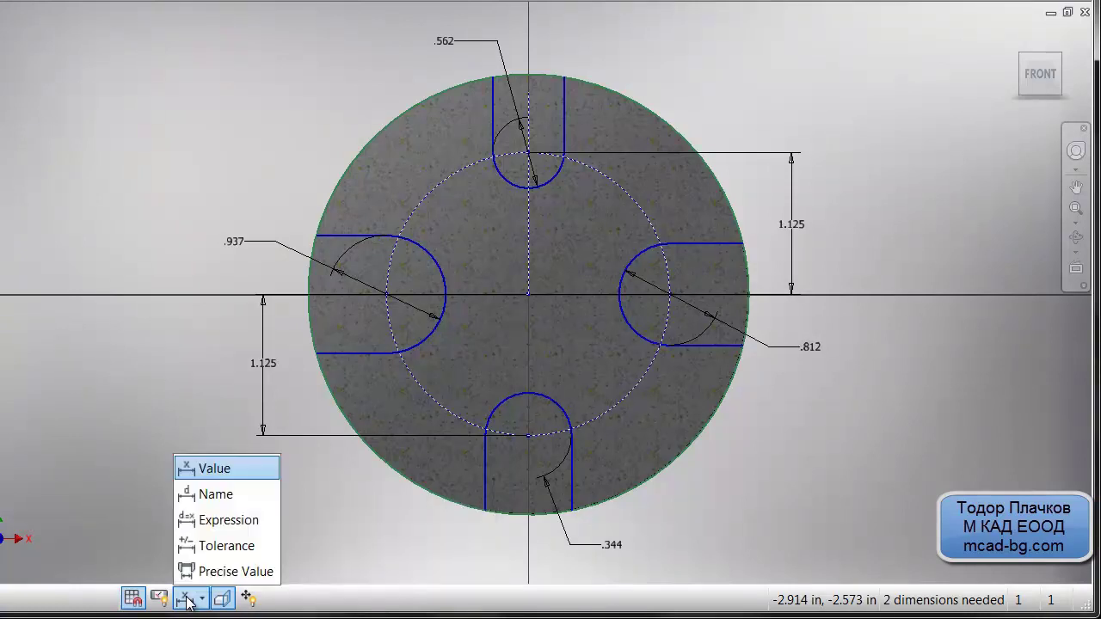
click(214, 496)
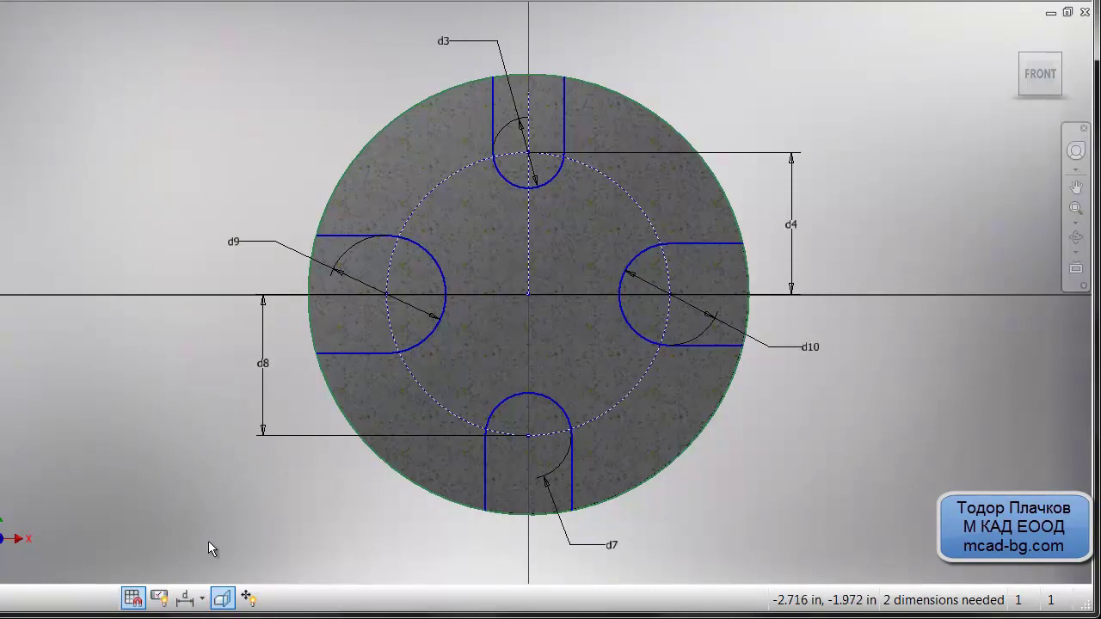
click(194, 605)
click(210, 524)
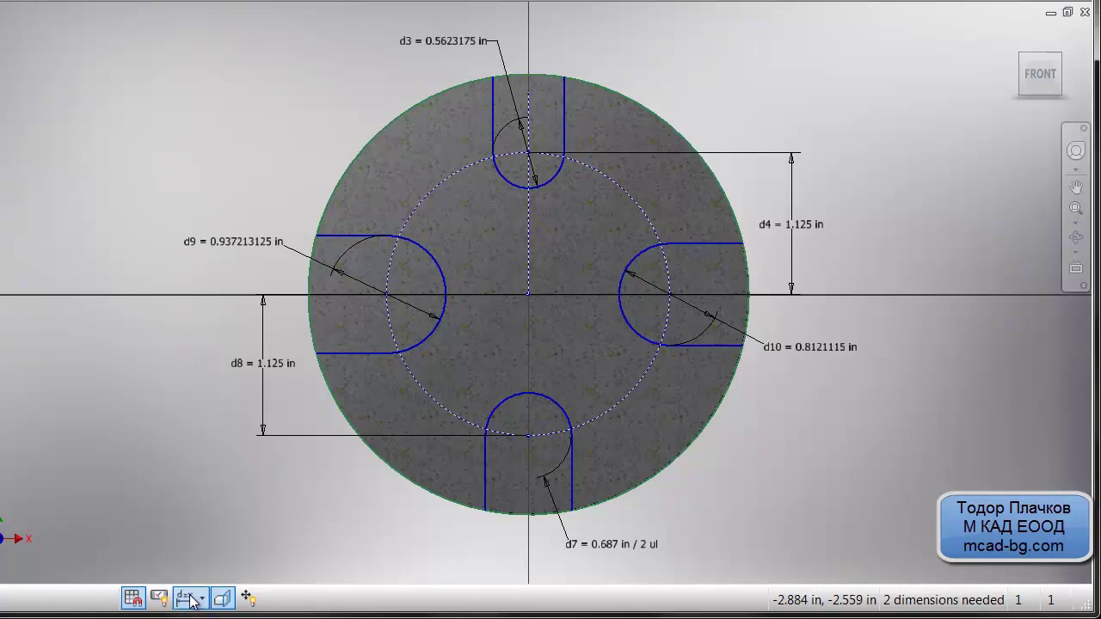
click(191, 592)
click(203, 547)
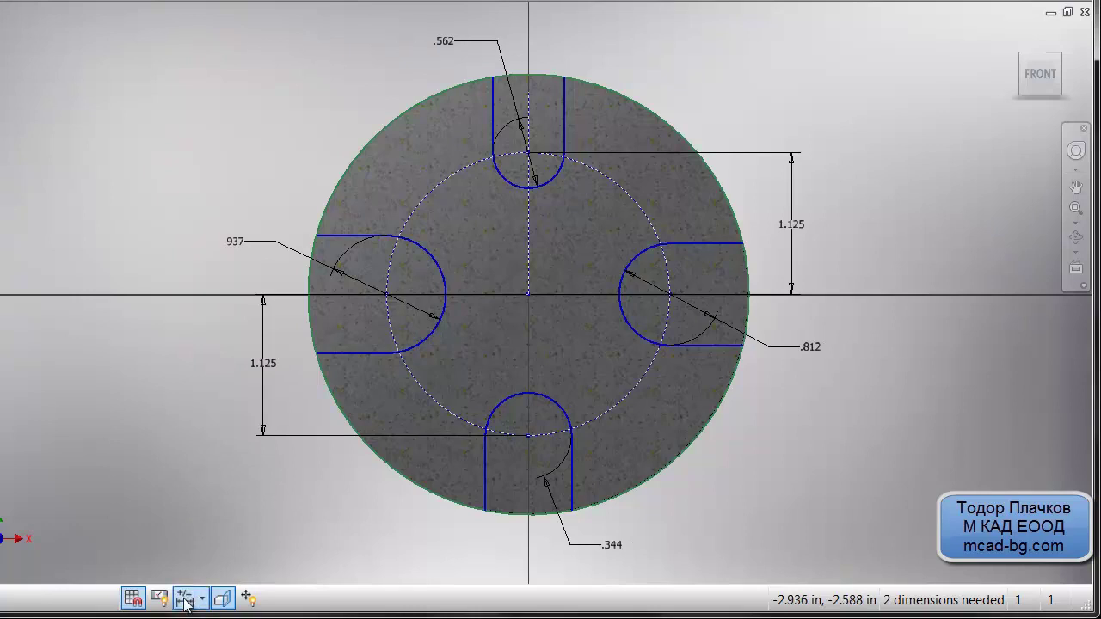
Show precise values, return to rounded values like .562, and exit Clean Screen with Ctrl+0
click(185, 595)
click(206, 572)
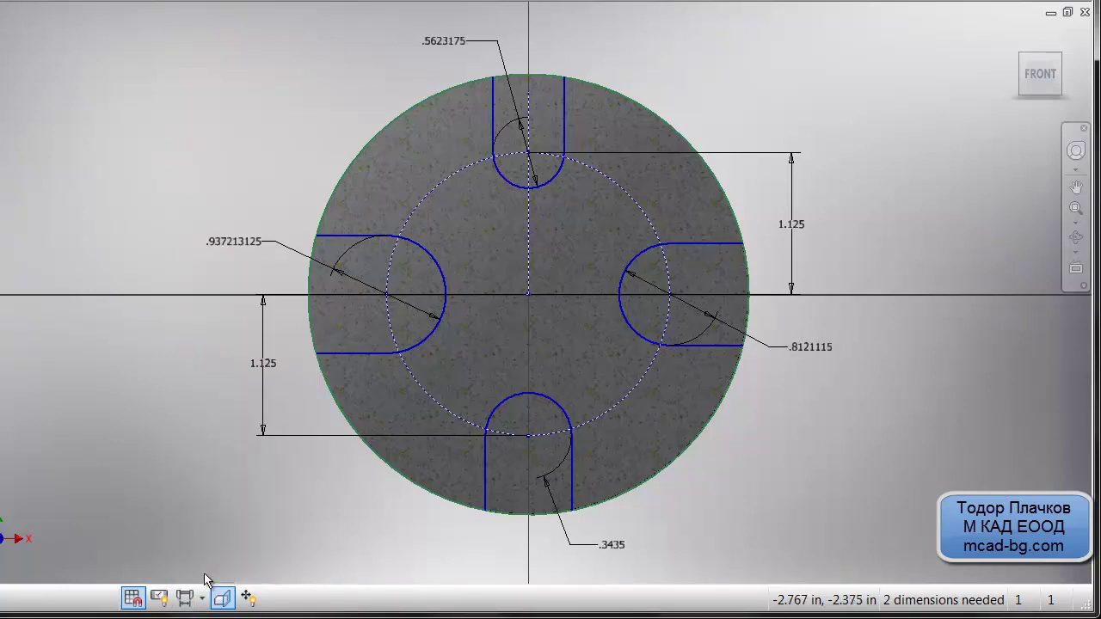
click(185, 597)
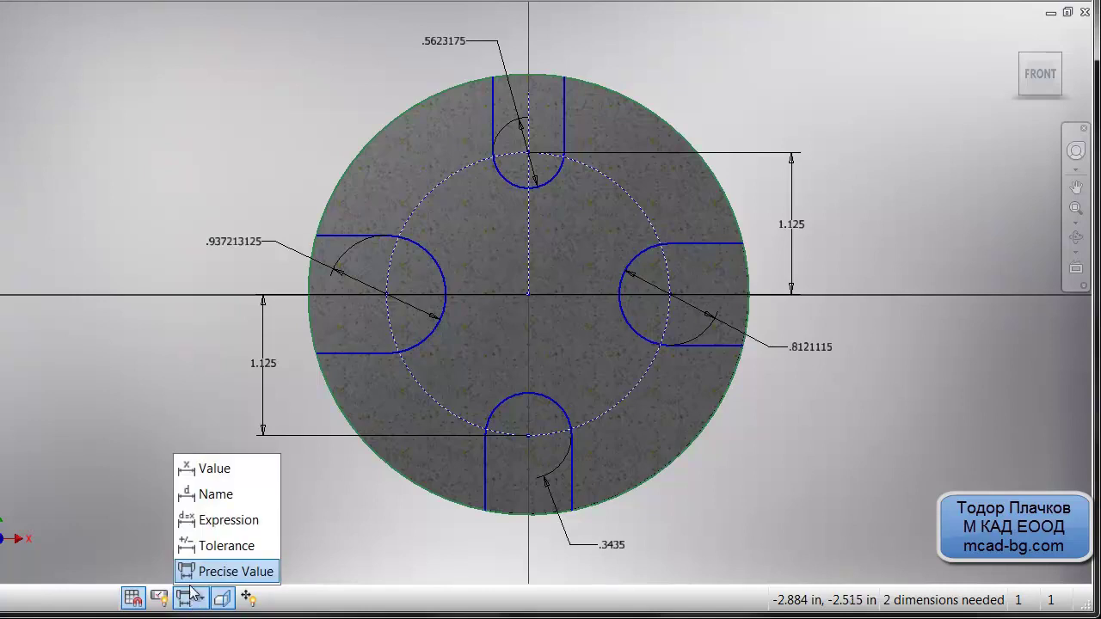
click(219, 470)
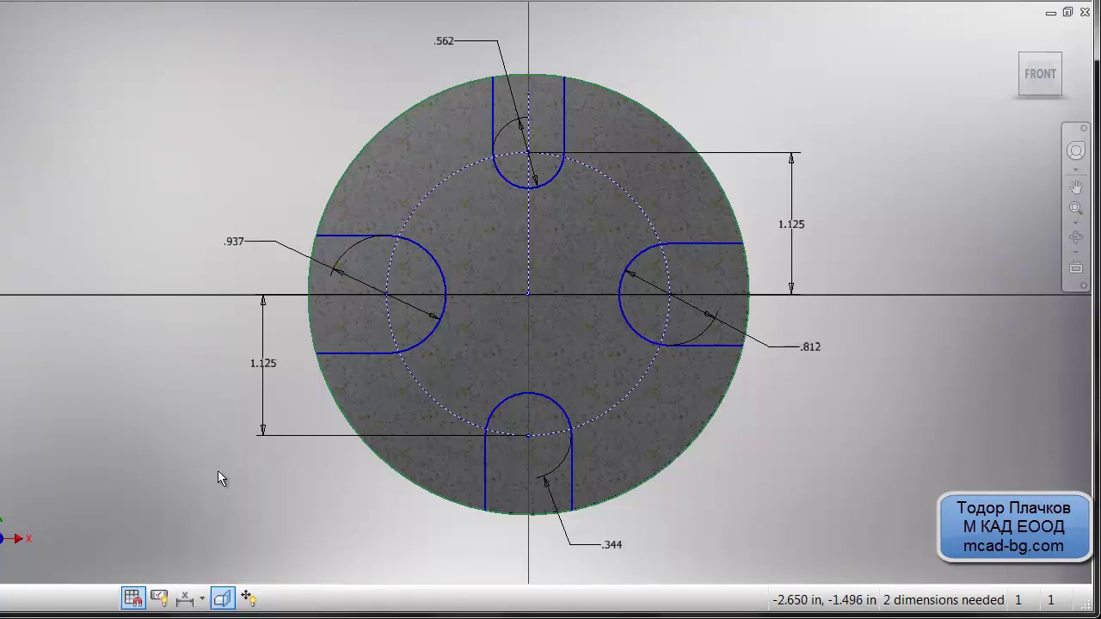
key(ctrl+0)
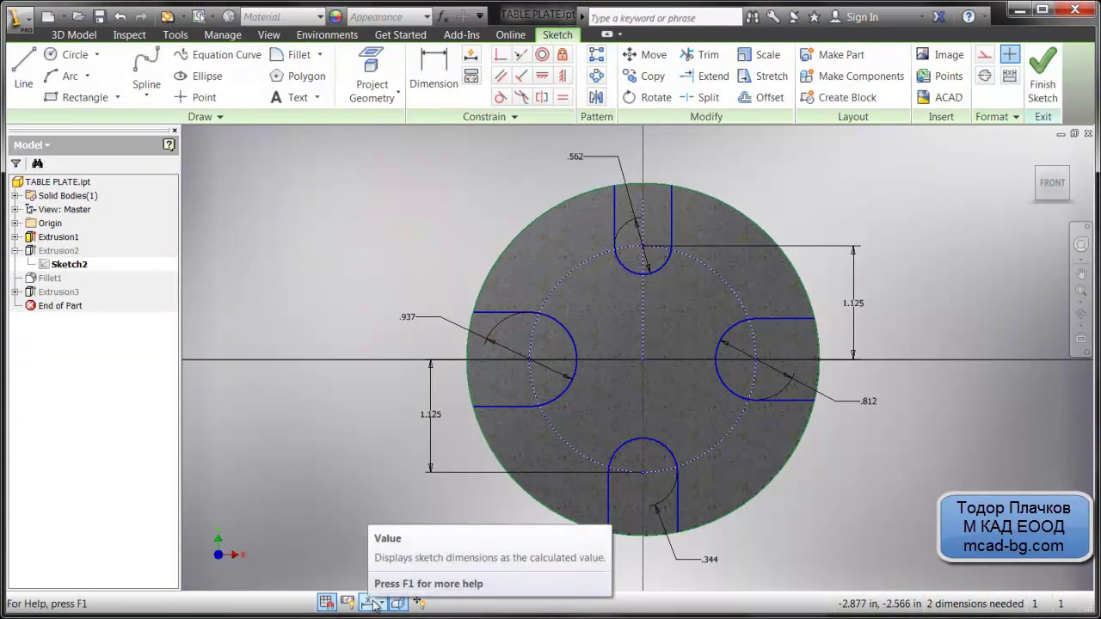
Display Sketch.ipt's dimension by name (d0), then Ctrl+right-click for the radial constraint shortcuts
click(369, 603)
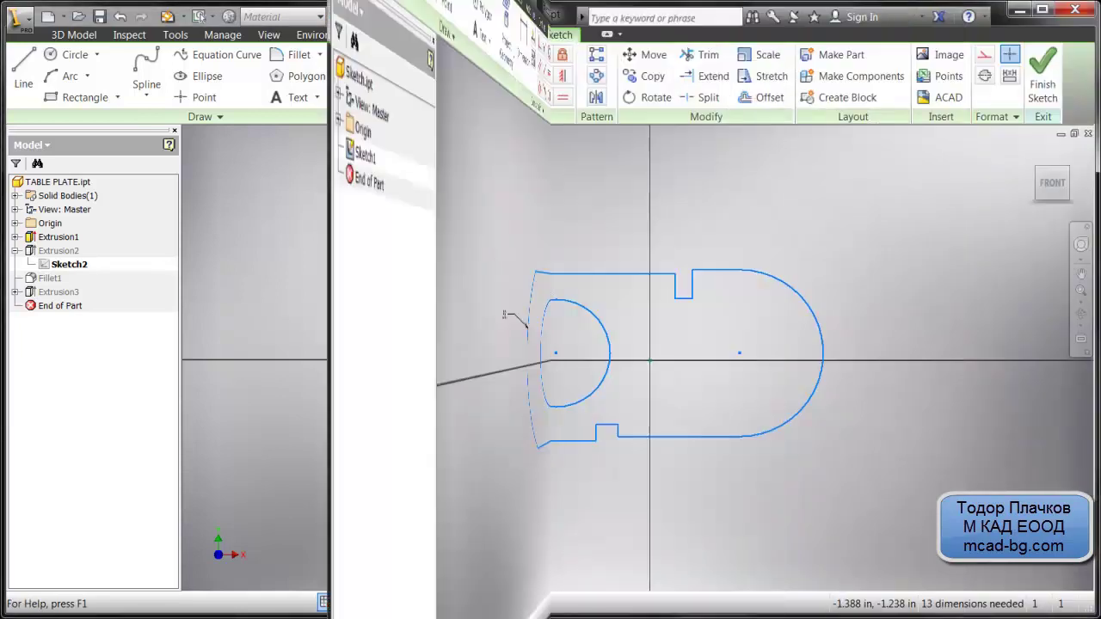
click(378, 616)
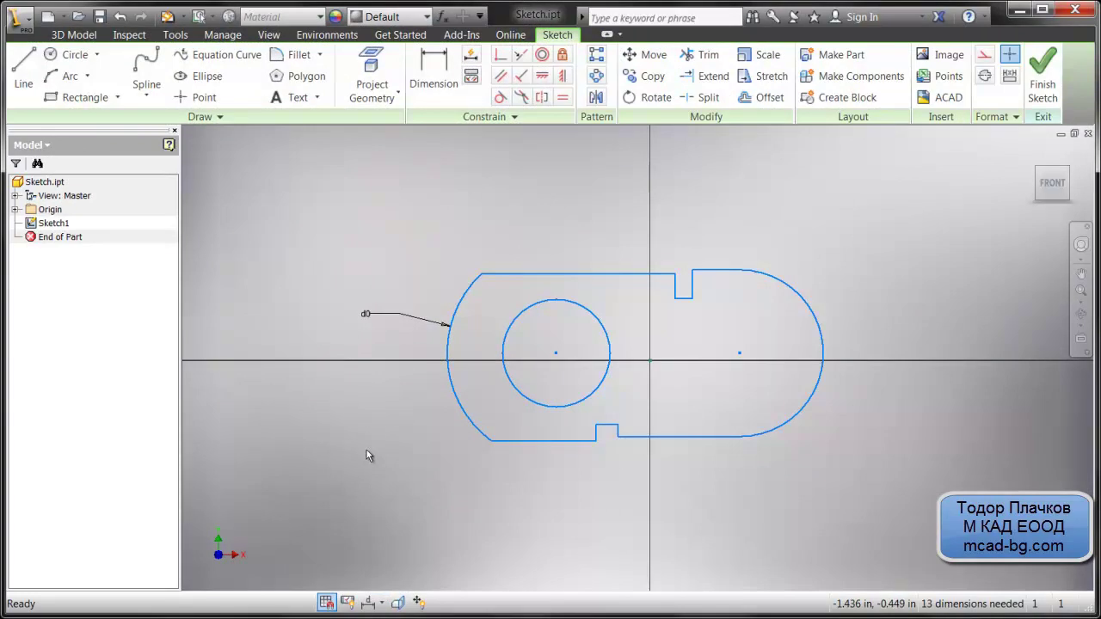
key(ctrl)
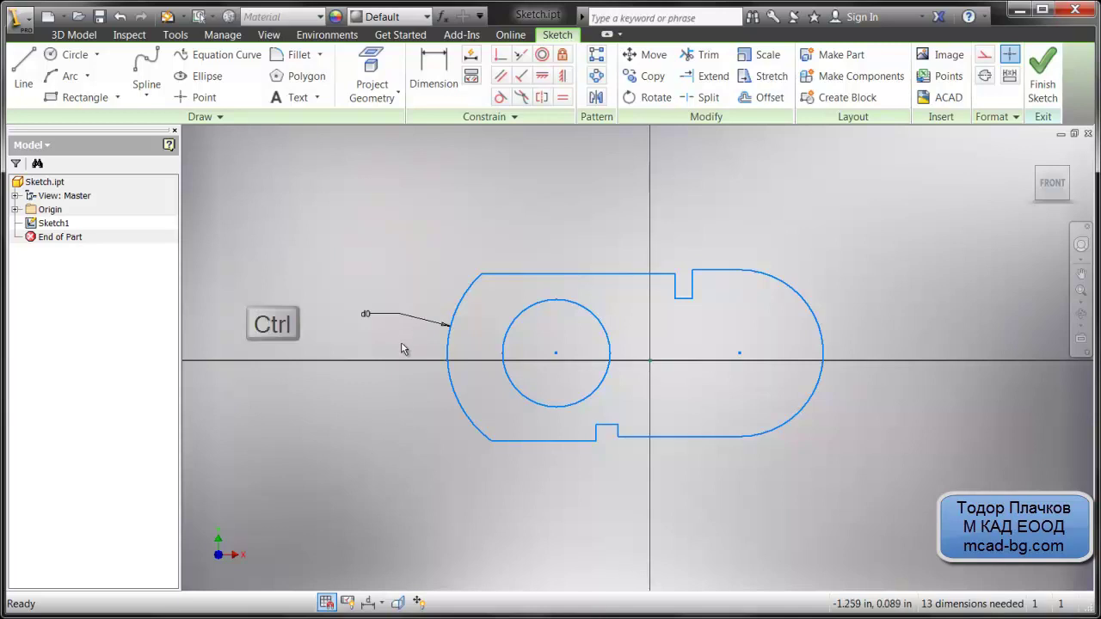
right_click(367, 382)
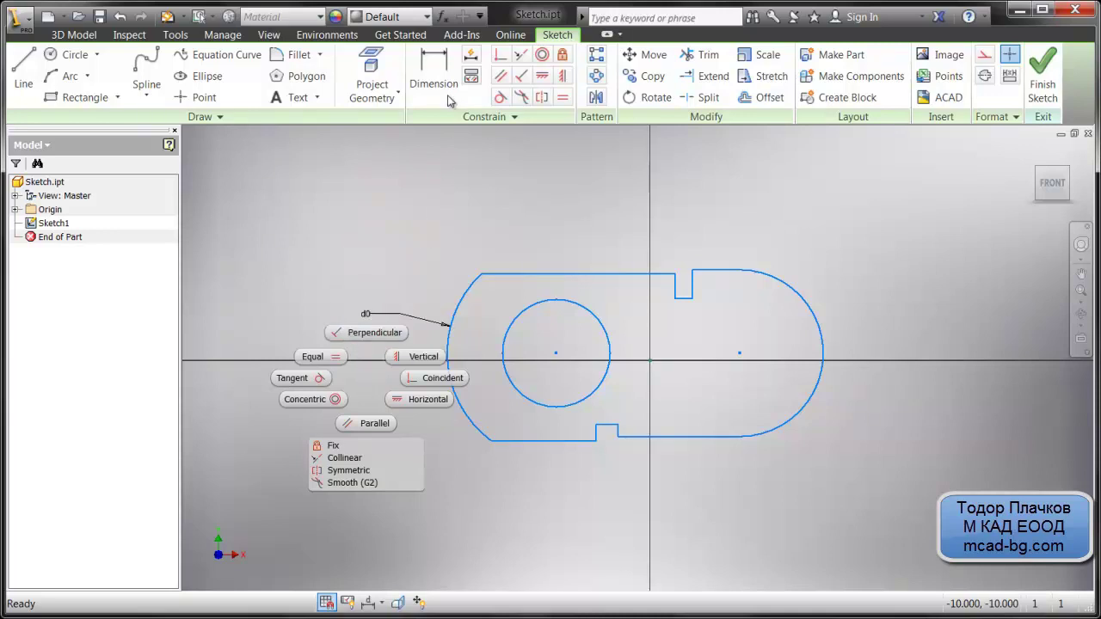
Set the 2D Sketch marking menu overflow to Radial Menu Only, then right-click the canvas to test it
right_click(474, 99)
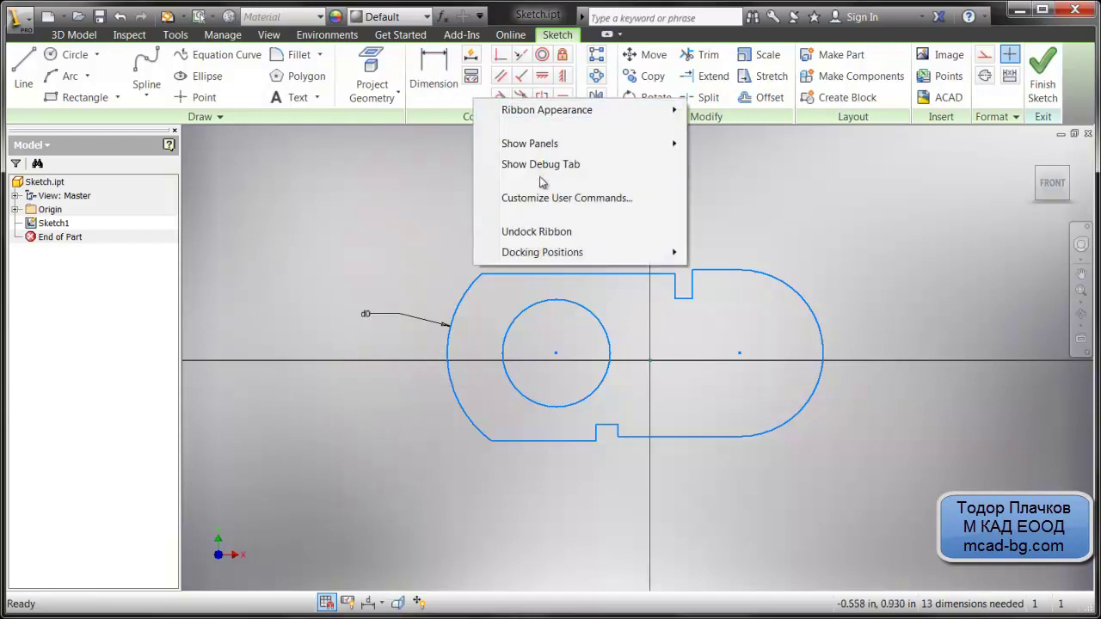
click(560, 199)
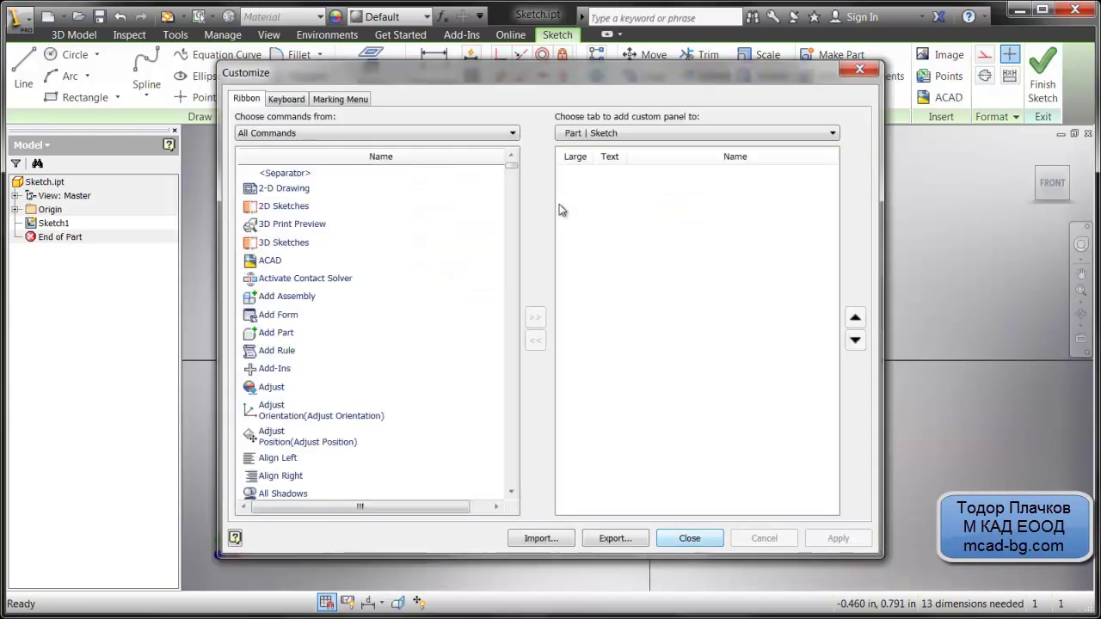
click(348, 100)
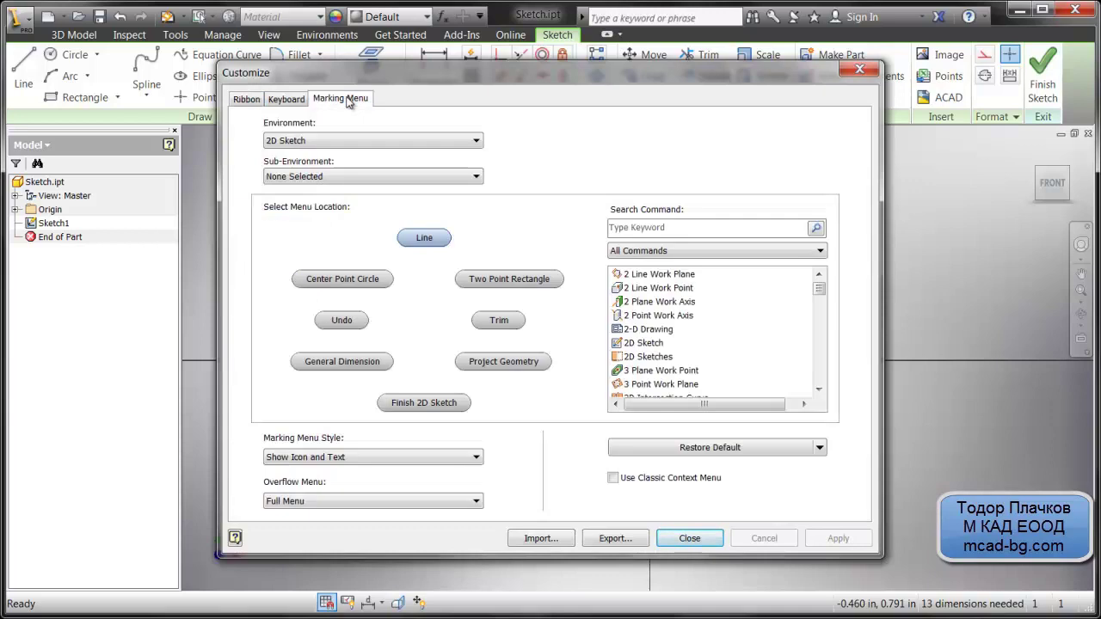
click(328, 498)
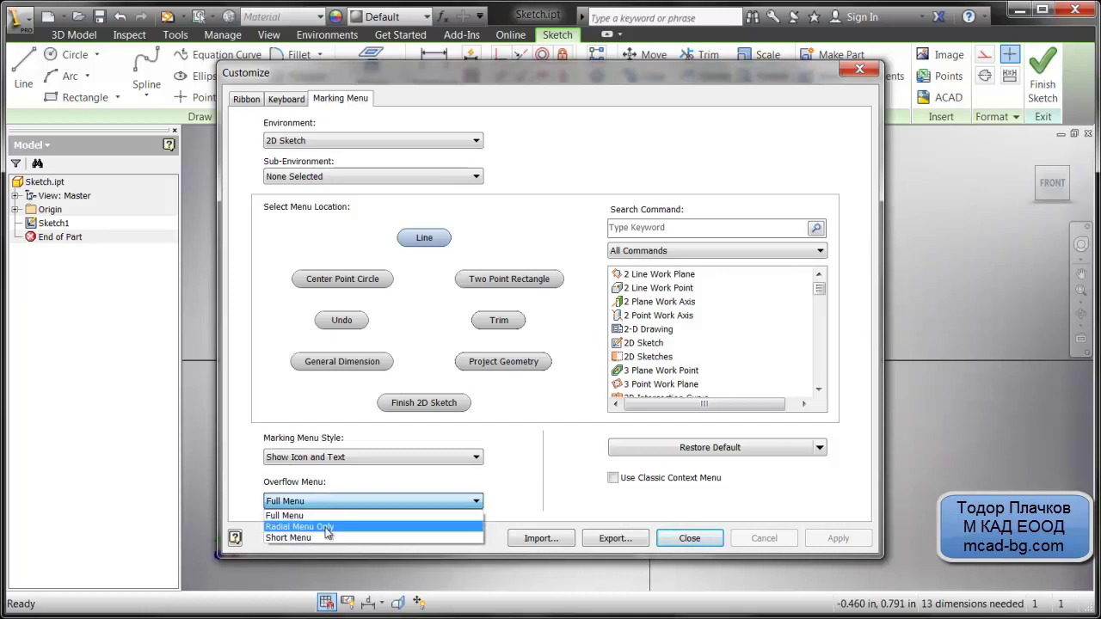
click(327, 528)
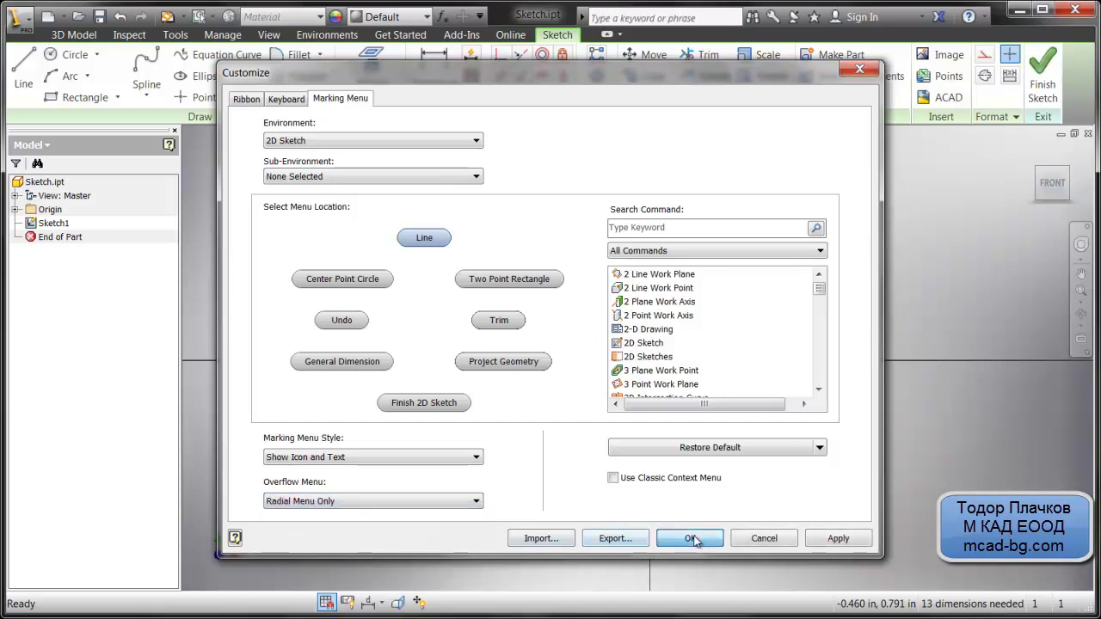
click(690, 538)
right_click(410, 269)
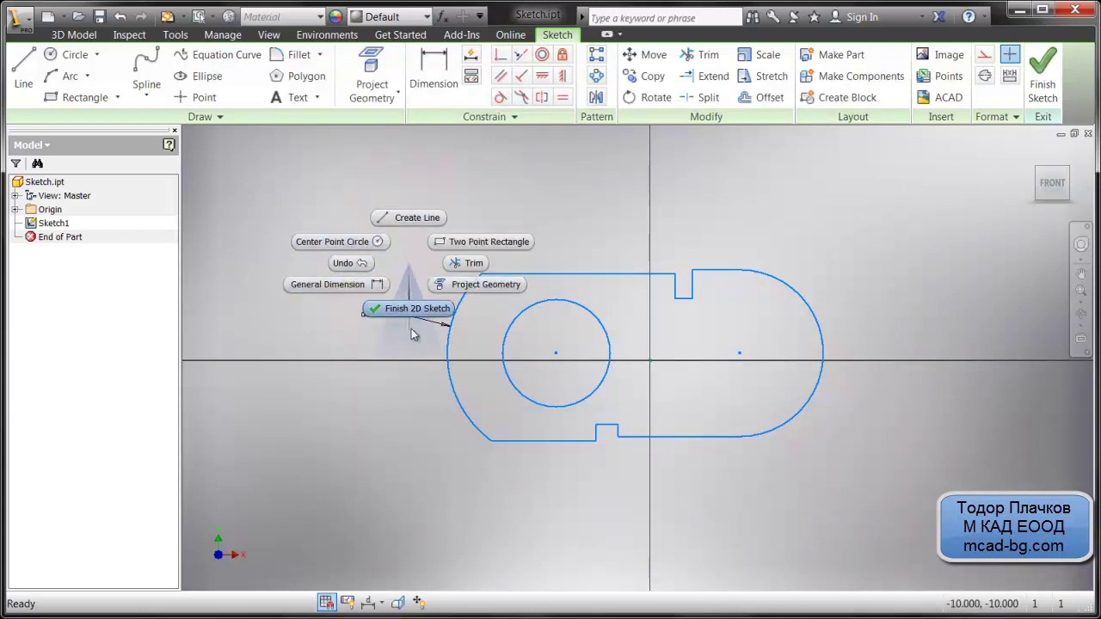
Set the marking menu overflow to Short Menu and right-click the sketch to preview it
key(Escape)
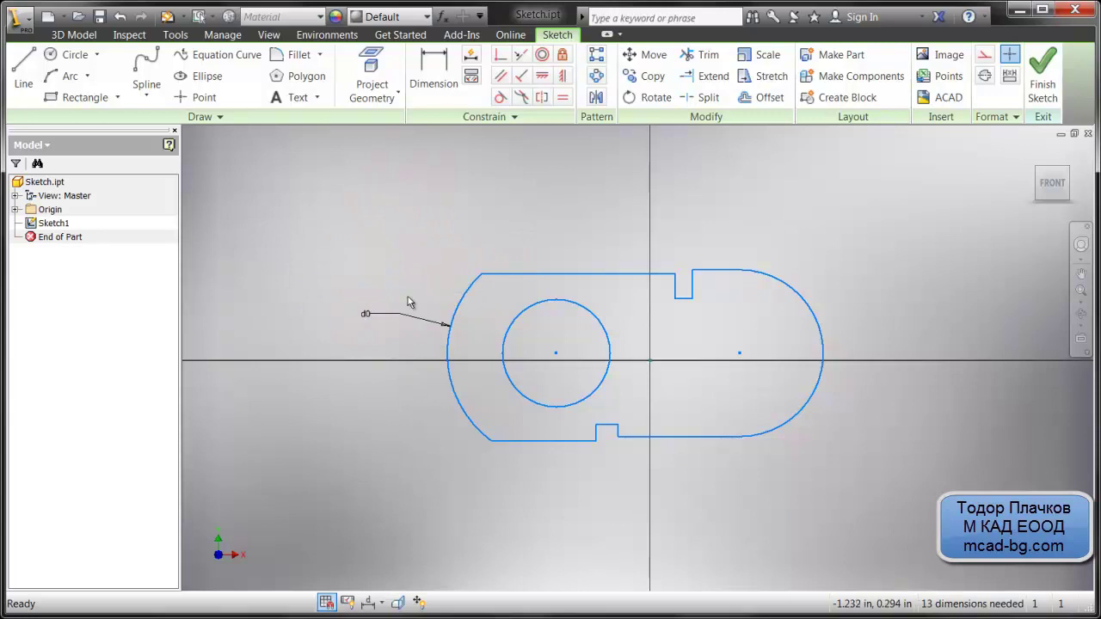
right_click(447, 105)
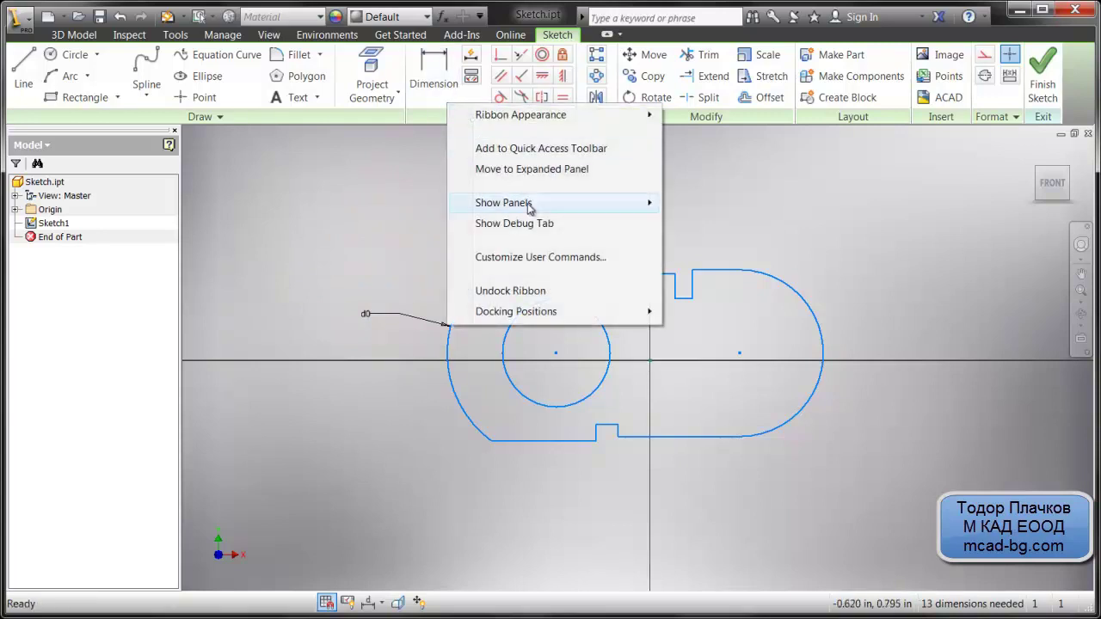
click(551, 261)
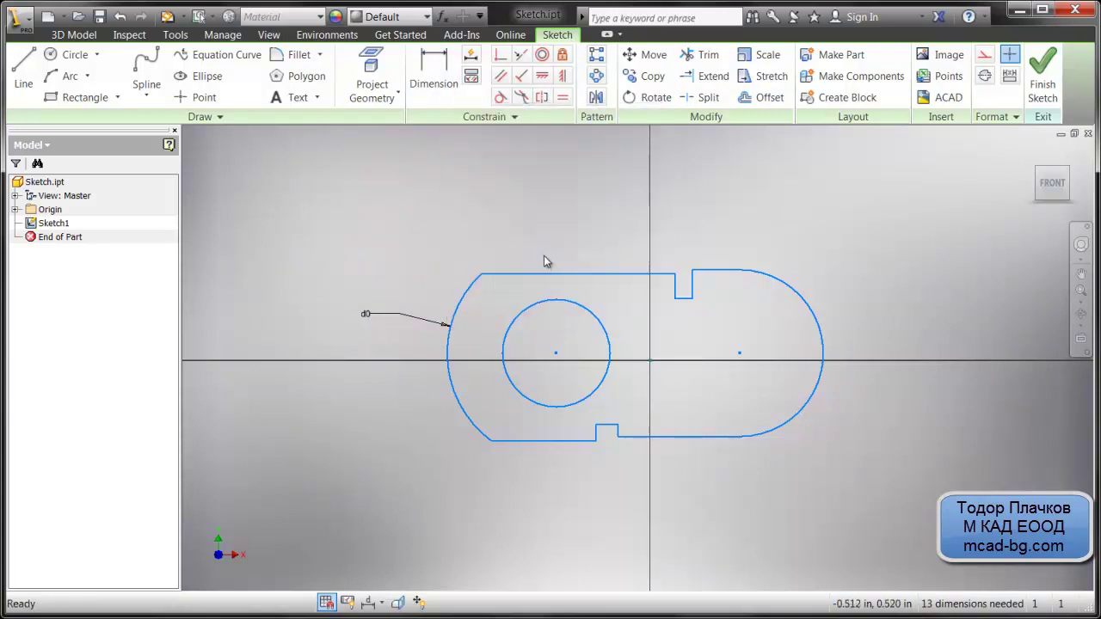
click(345, 101)
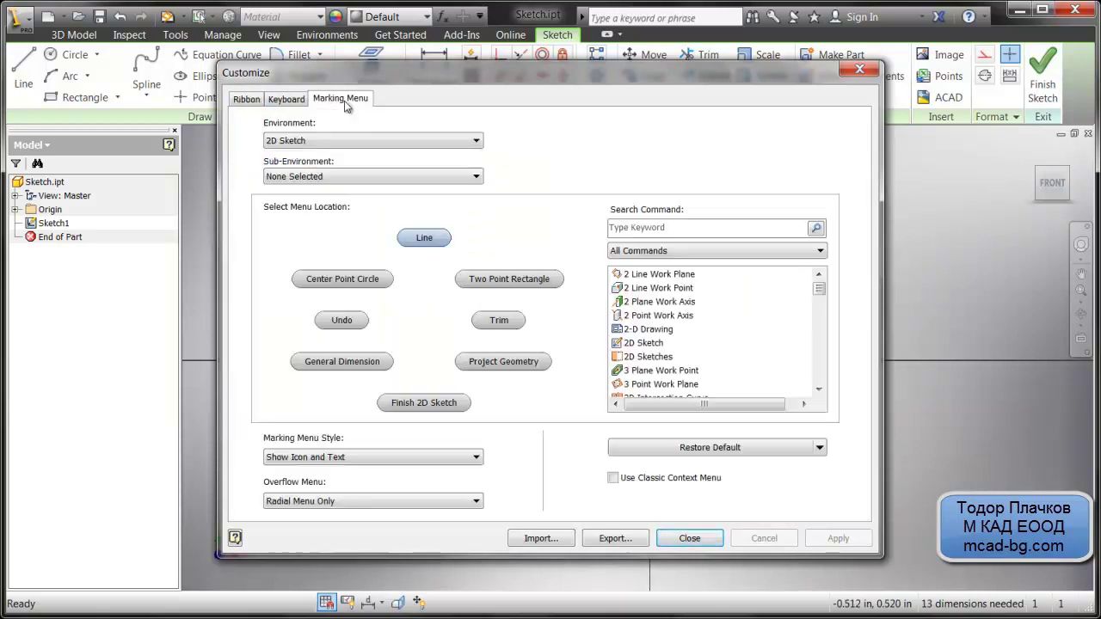
click(409, 502)
click(404, 538)
click(689, 538)
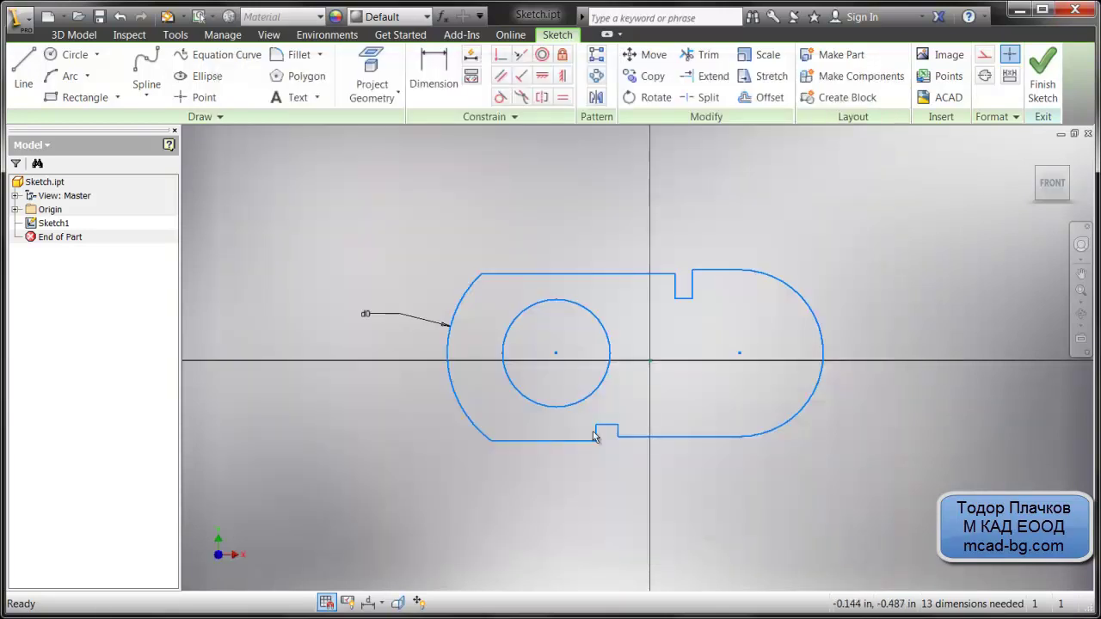
right_click(379, 255)
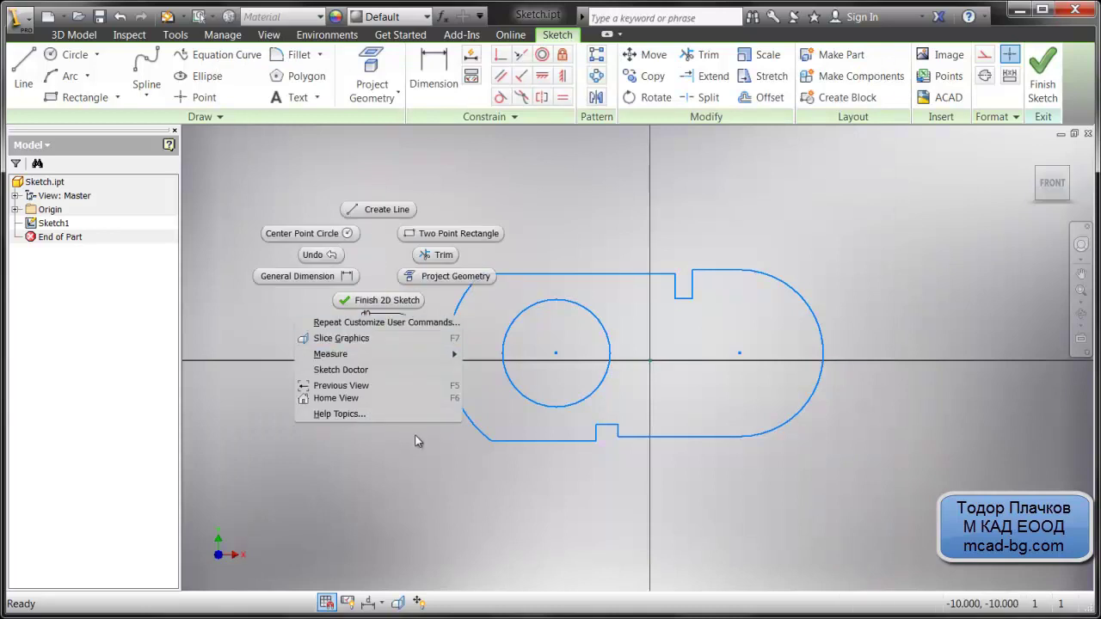
Change the marking menu overflow back to Full Menu and apply it
click(401, 323)
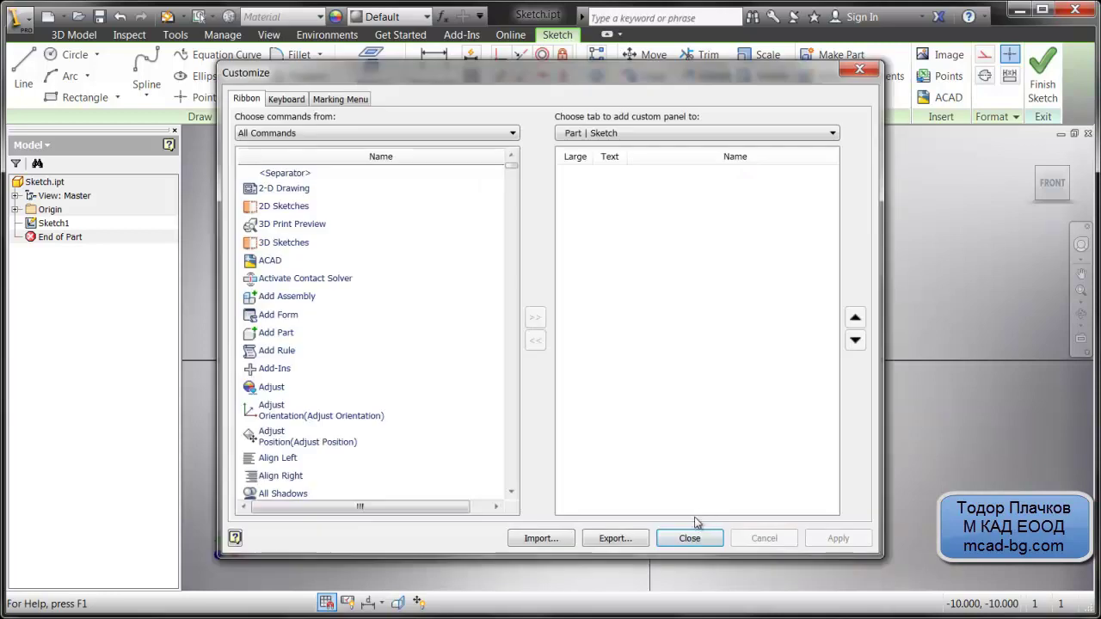
click(345, 100)
click(400, 499)
click(465, 511)
click(690, 539)
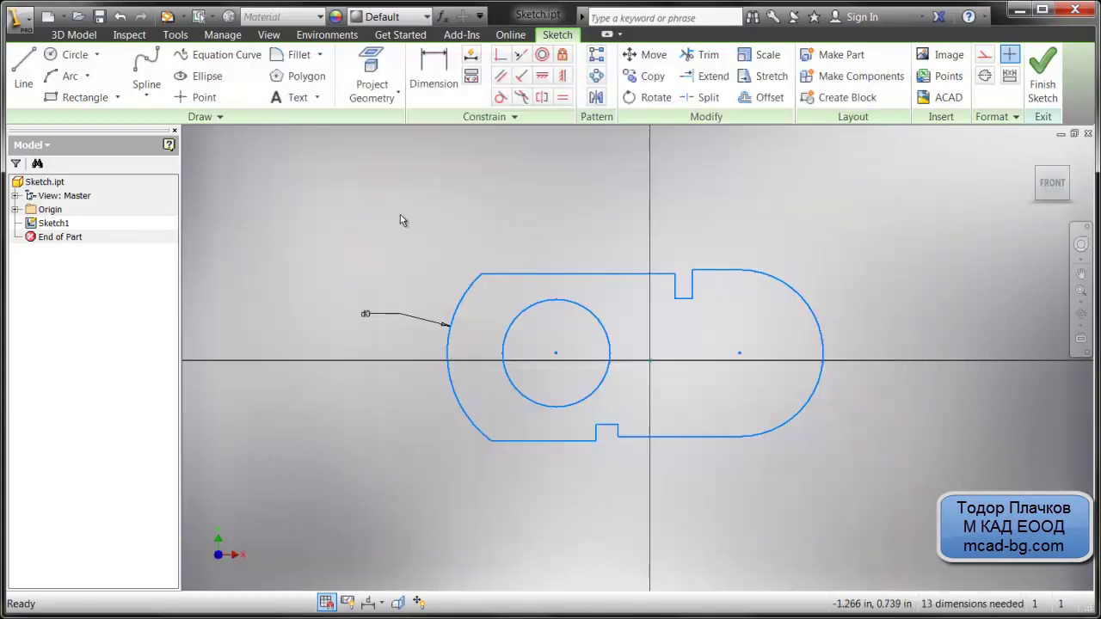
Right-click the sketch to show the radial commands with the full overflow menu
right_click(400, 214)
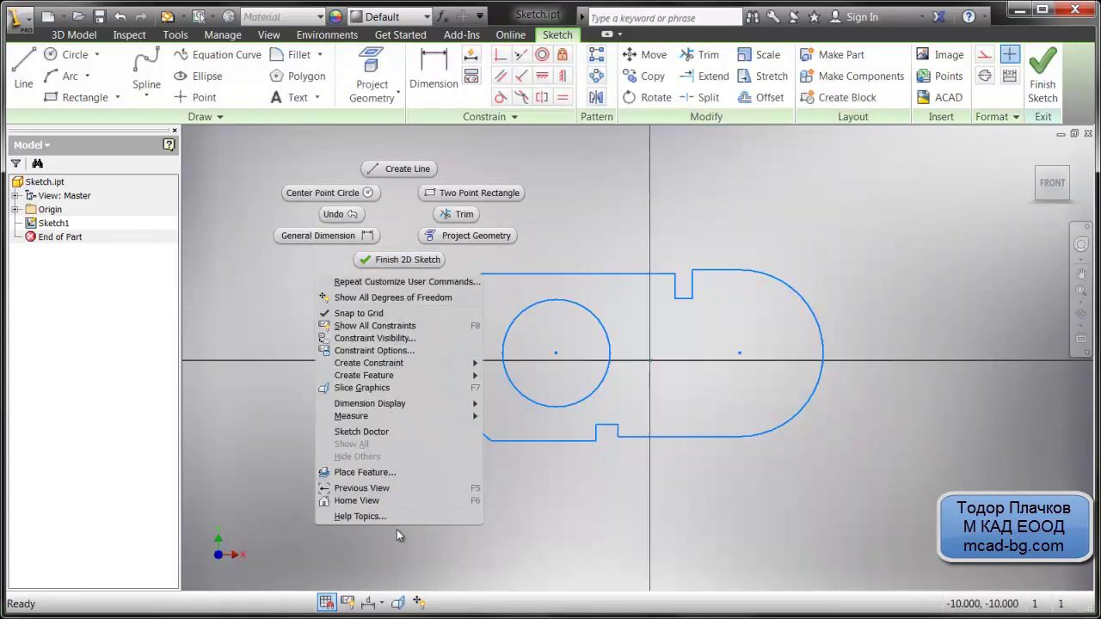